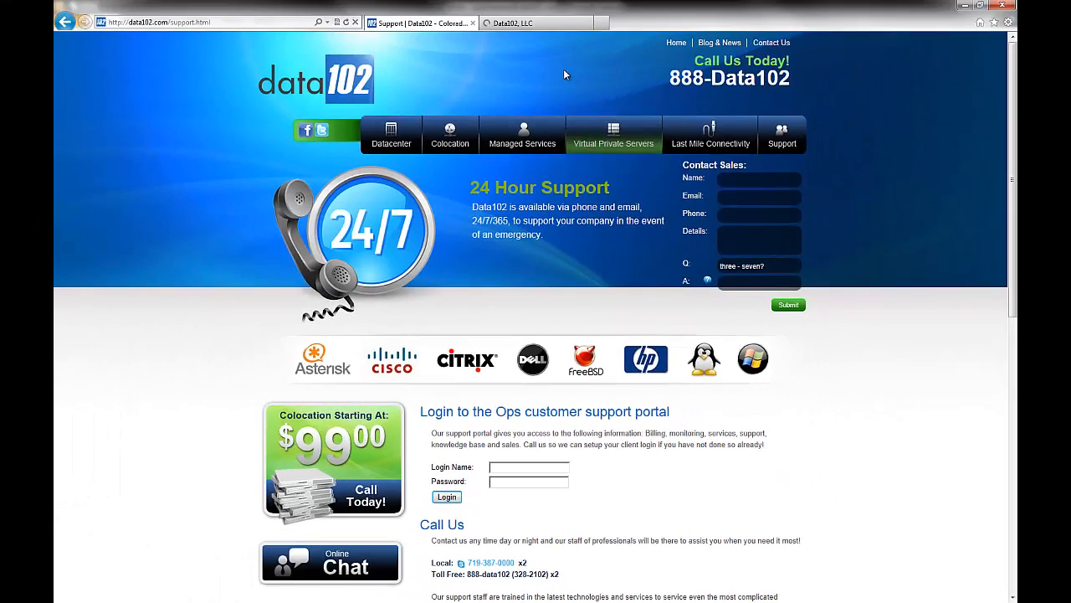
Step: Switch to the Data102 customer portal, view the invoices list and check its status filter options
{"action": "left_click", "coordinate": [529, 28]}
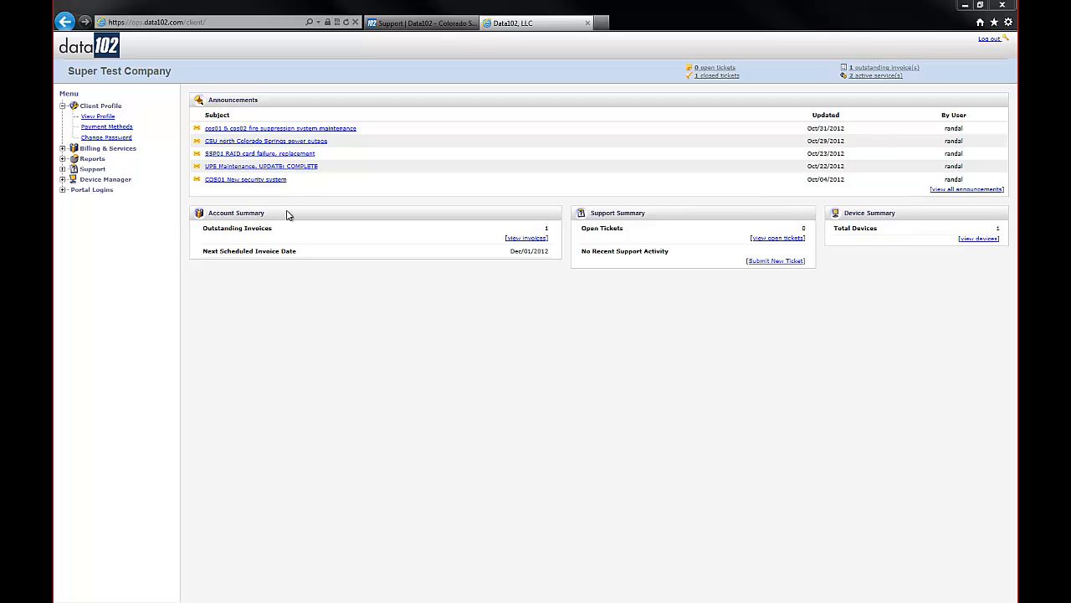
{"action": "left_click", "coordinate": [528, 240]}
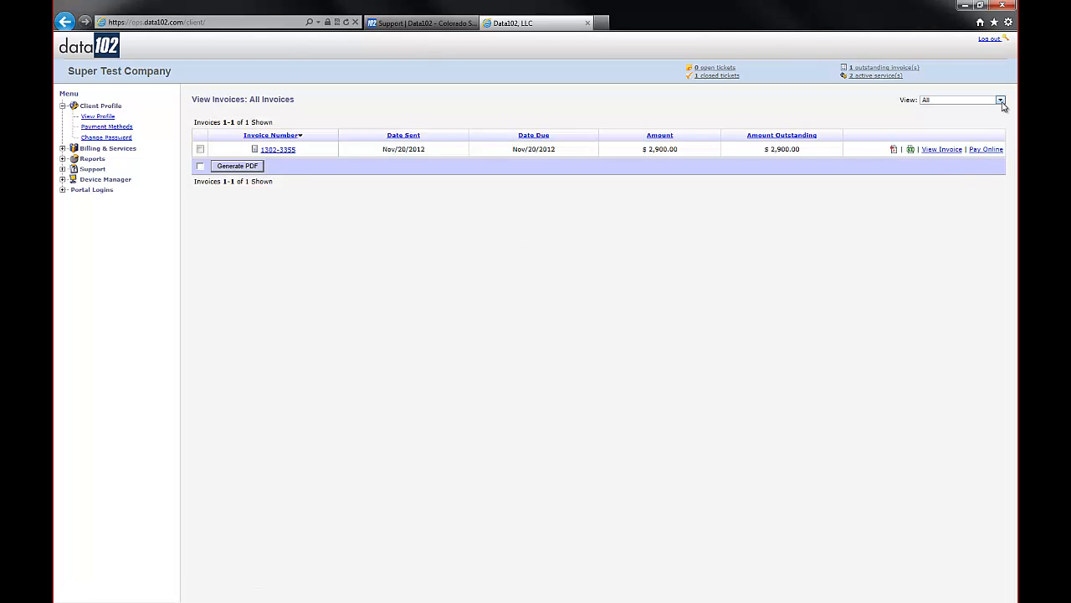
{"action": "left_click", "coordinate": [1001, 101]}
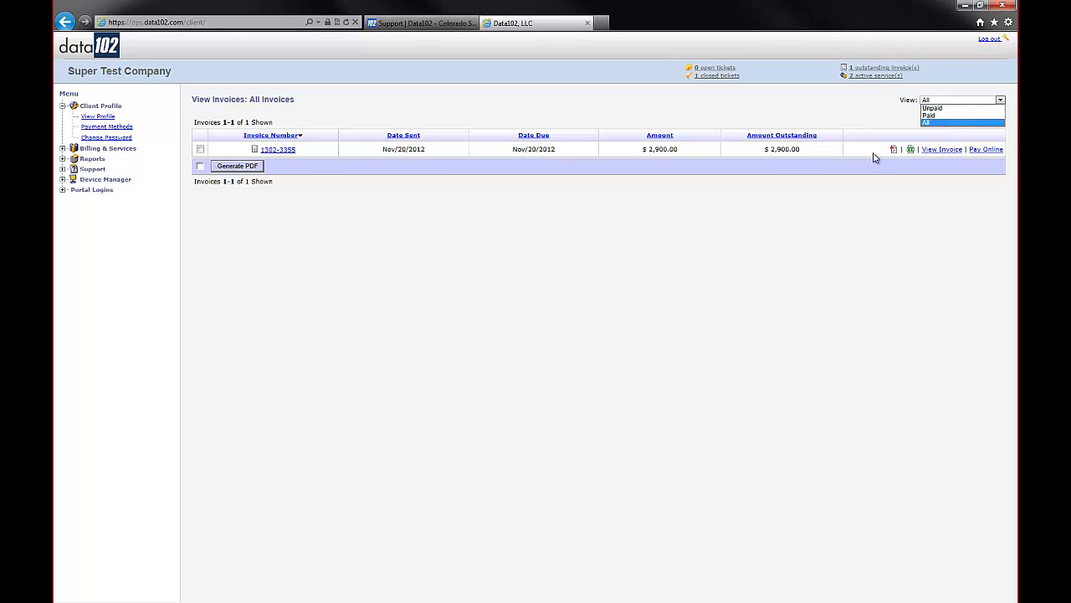
Step: Open the listed invoice, review its service items, charges and payment history, and close it
{"action": "left_click", "coordinate": [277, 152]}
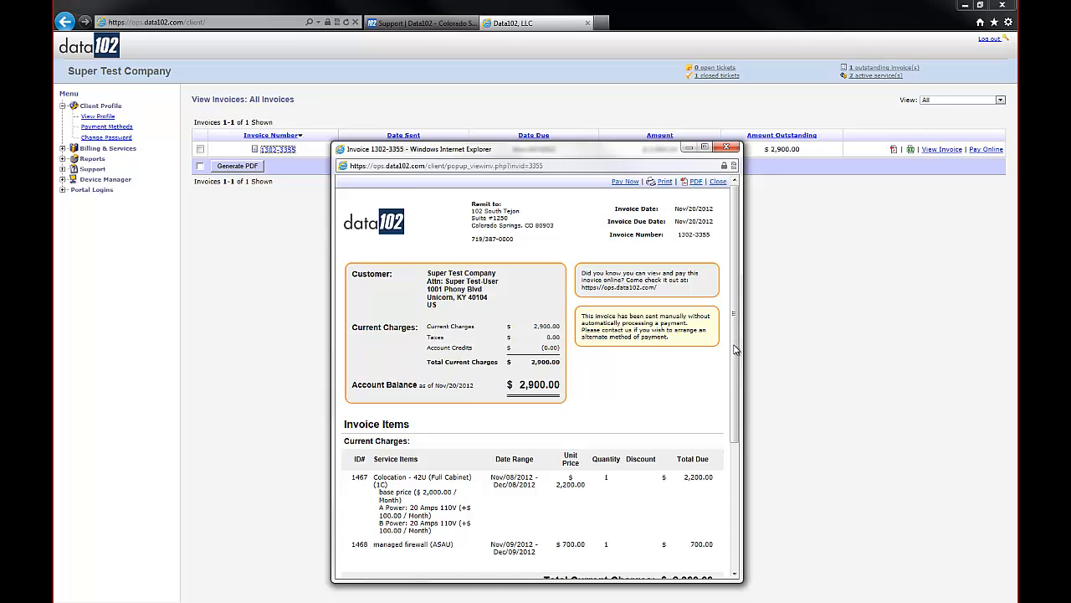
{"action": "scroll", "coordinate": [733, 375], "scroll_direction": "down", "scroll_amount": 2}
{"action": "left_click_drag", "start_coordinate": [733, 375], "coordinate": [733, 442]}
{"action": "scroll", "coordinate": [733, 442], "scroll_direction": "down", "scroll_amount": 3}
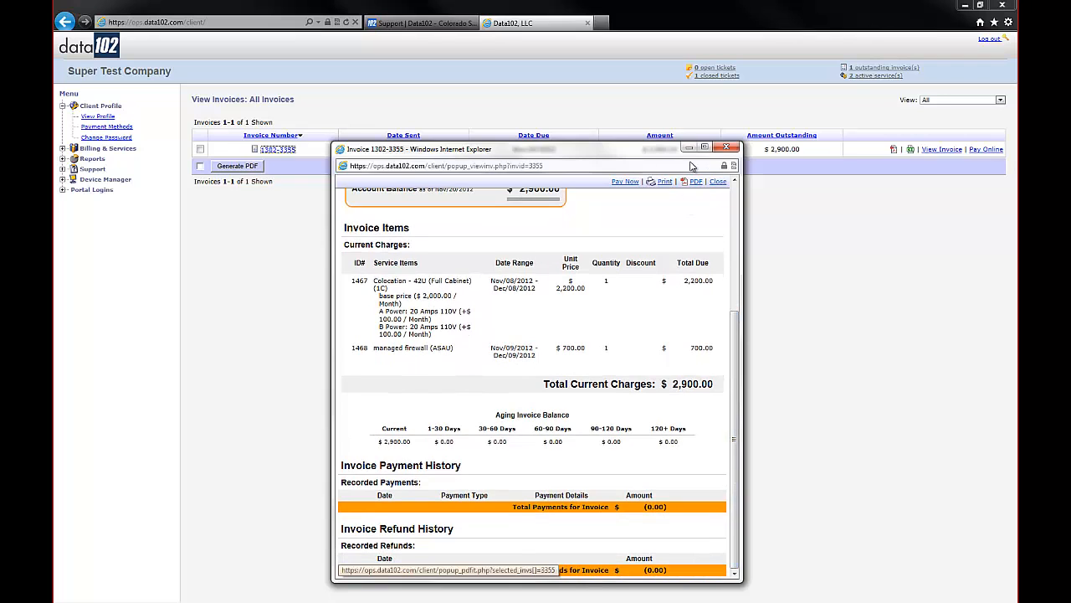
{"action": "left_click", "coordinate": [726, 148]}
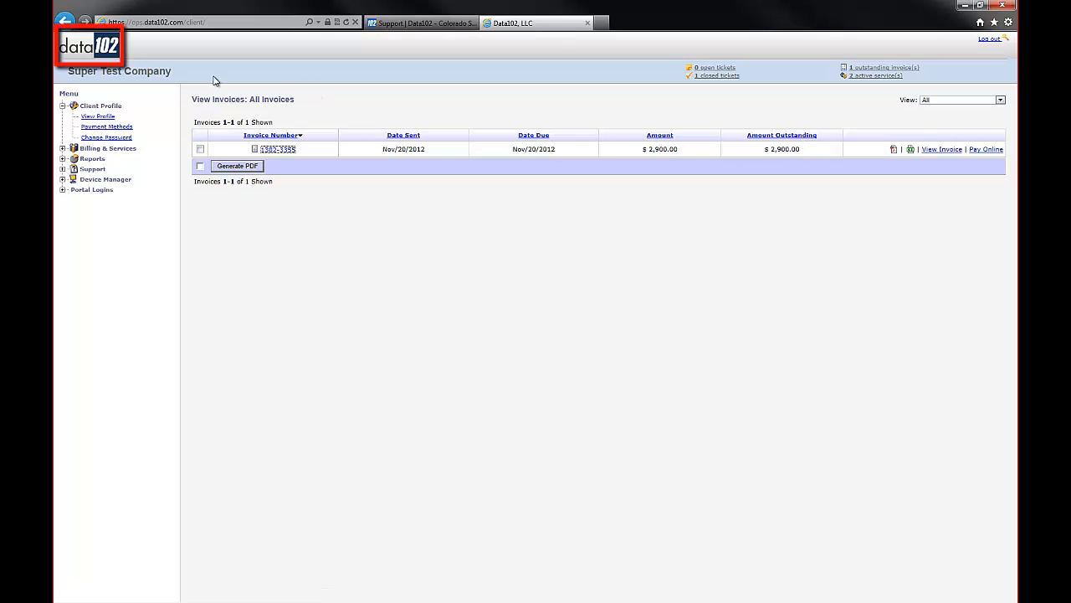
Step: Return to the portal home page and open a new support ticket form at its subject and message fields
{"action": "left_click", "coordinate": [96, 49]}
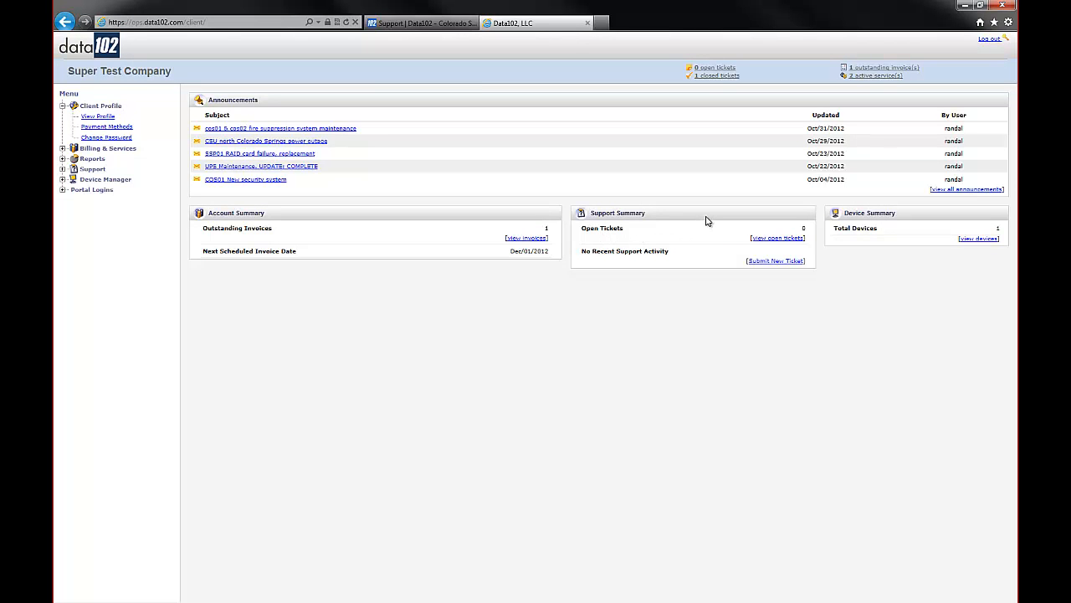
{"action": "left_click", "coordinate": [778, 261]}
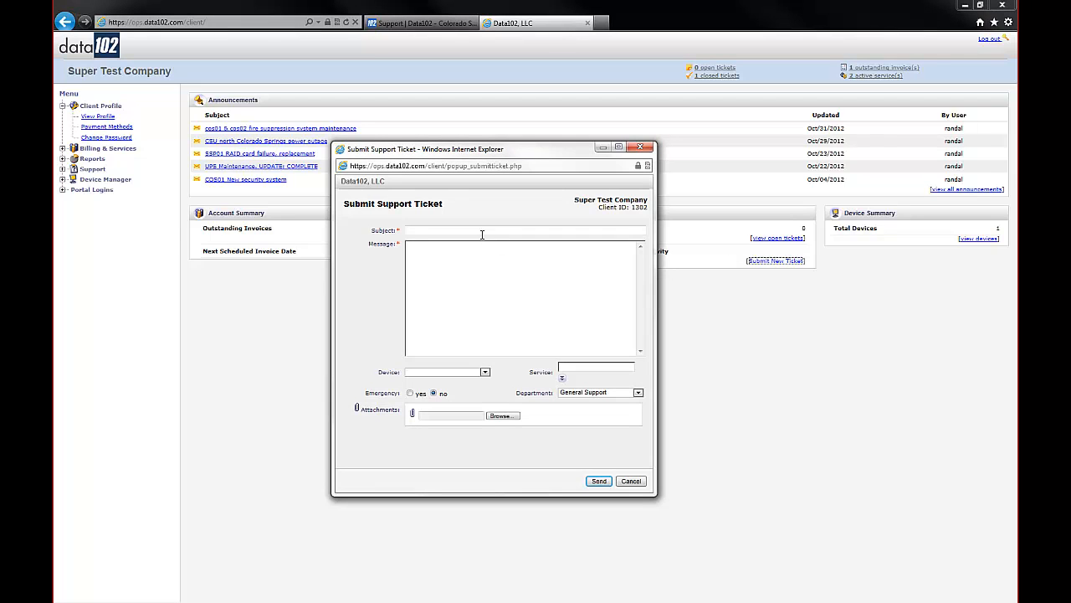
{"action": "left_click", "coordinate": [412, 248]}
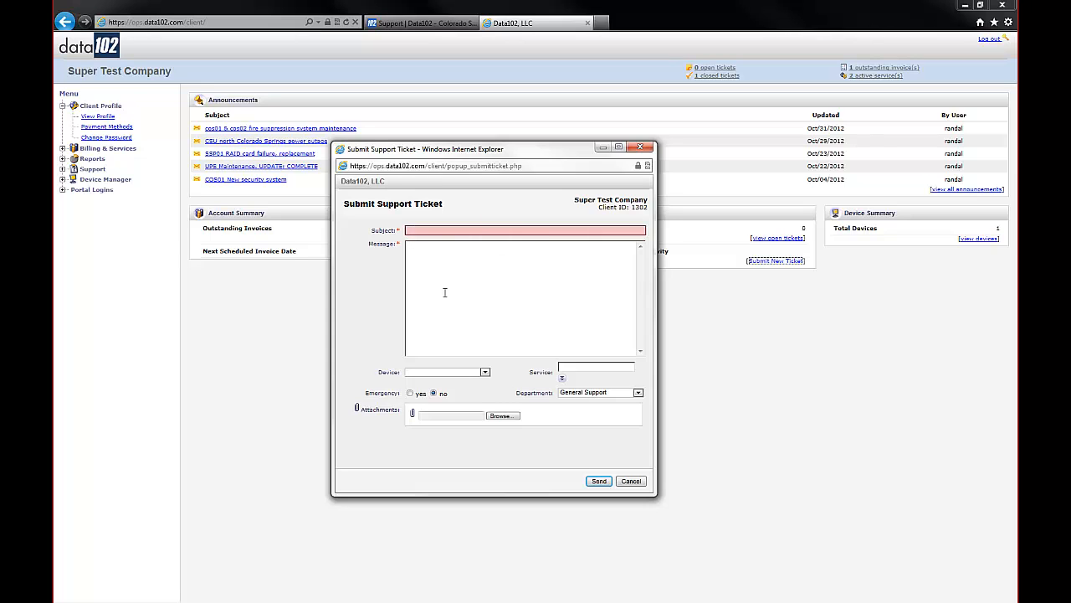
Step: Examine the device, service and department choices of the support ticket and leave the form
{"action": "left_click", "coordinate": [485, 372]}
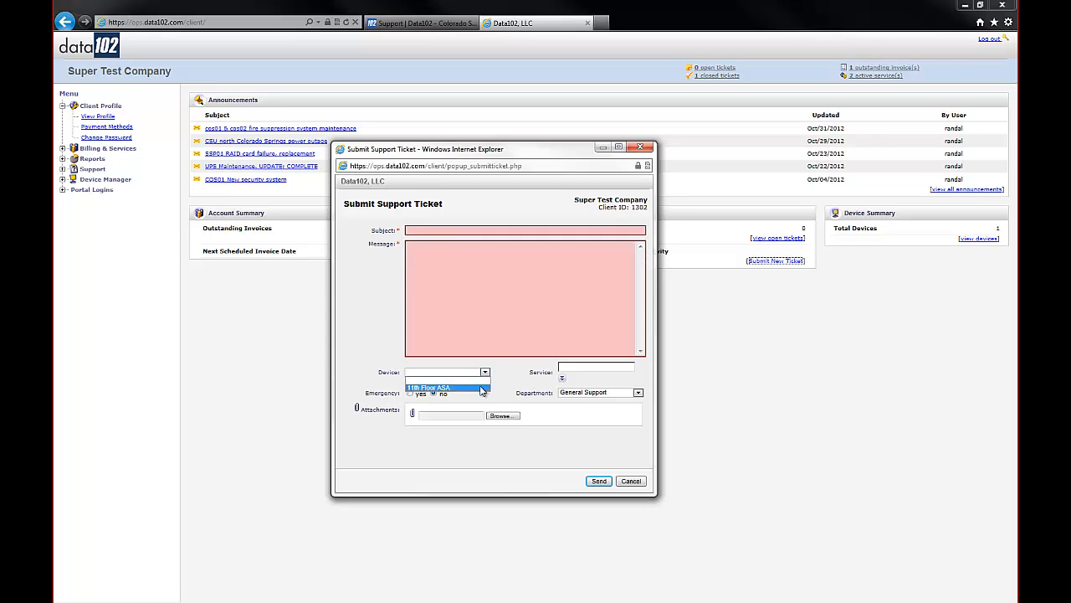
{"action": "left_click", "coordinate": [562, 377]}
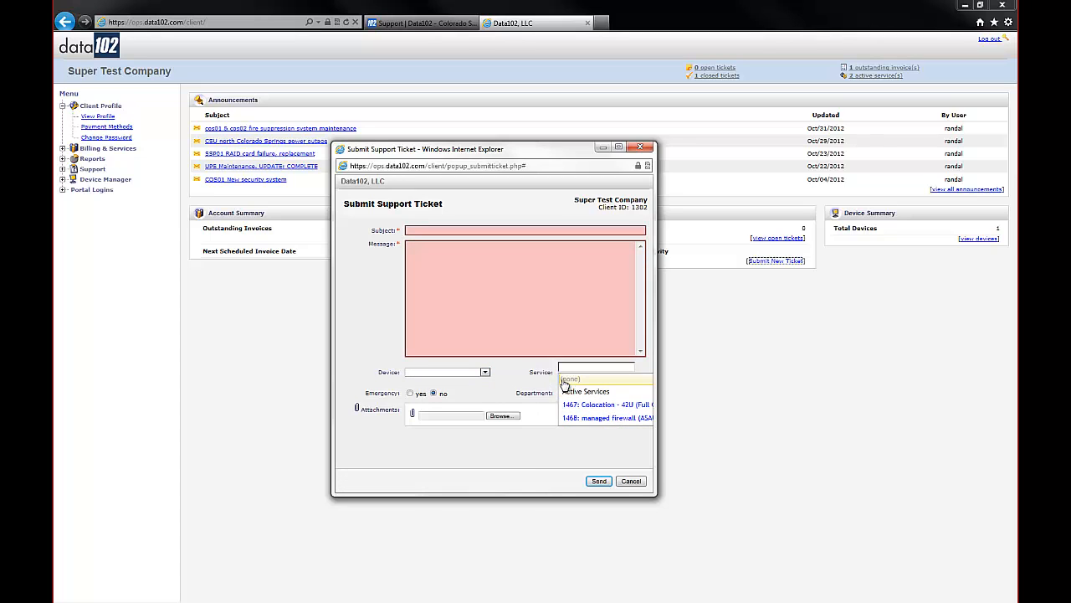
{"action": "left_click", "coordinate": [567, 367]}
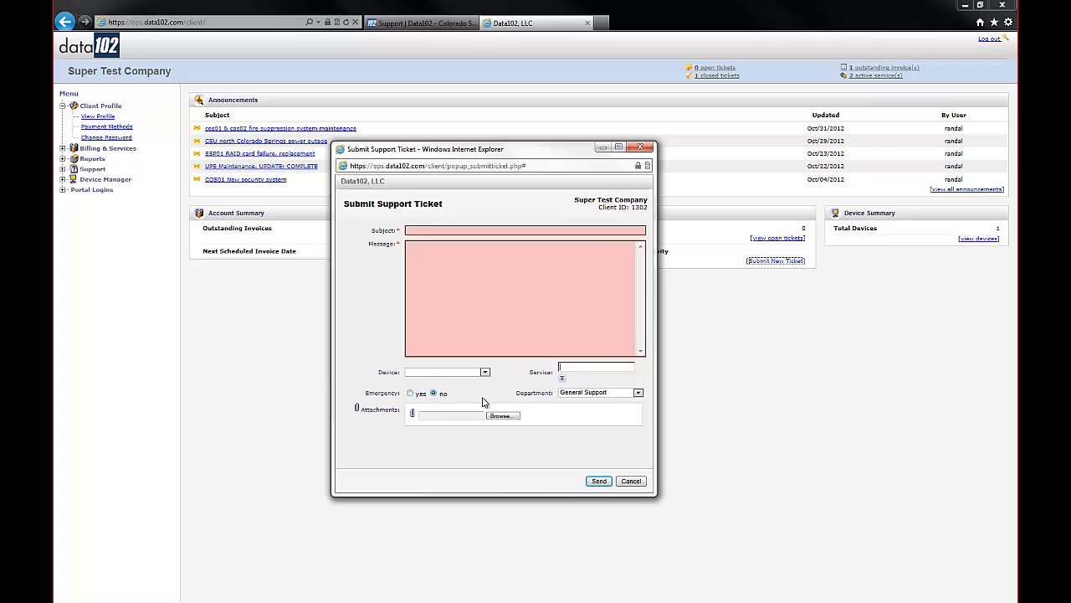
{"action": "left_click", "coordinate": [636, 393]}
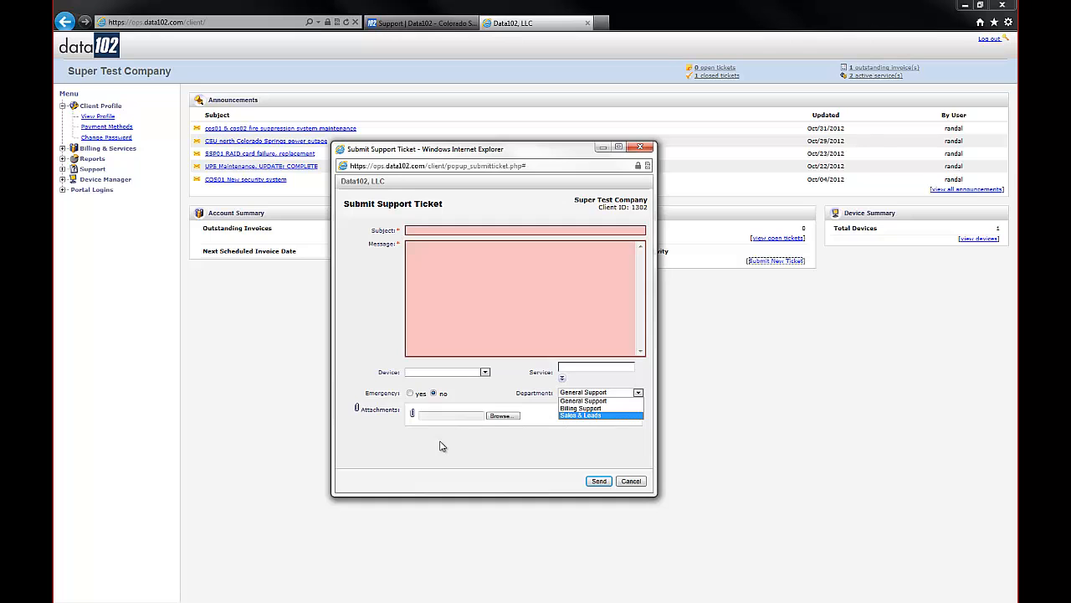
{"action": "left_click", "coordinate": [600, 482]}
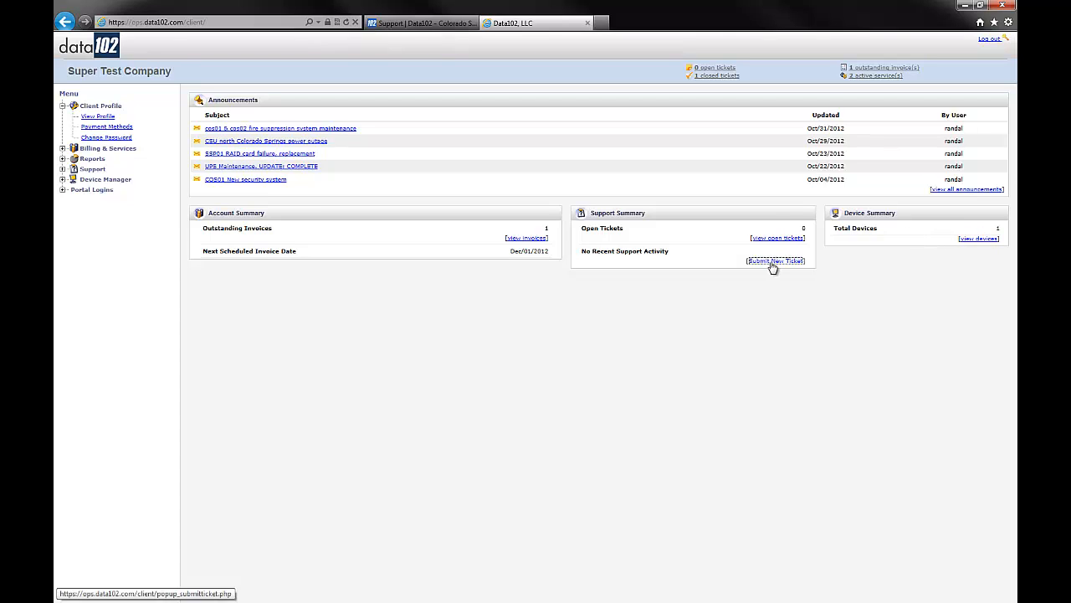
Step: View the company's device list and its client profile
{"action": "left_click", "coordinate": [967, 240]}
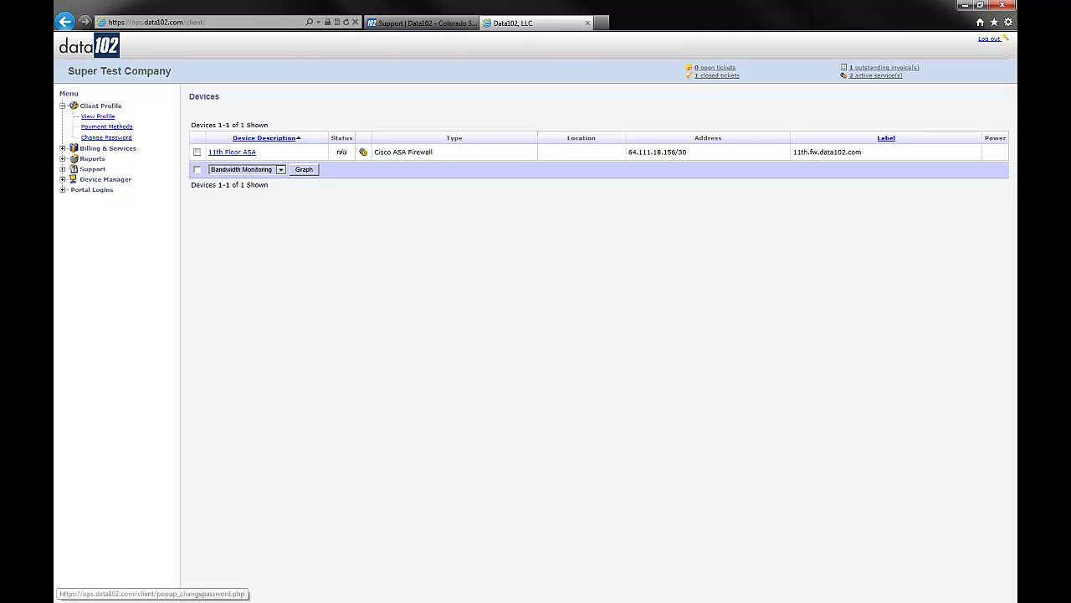
{"action": "left_click", "coordinate": [91, 118]}
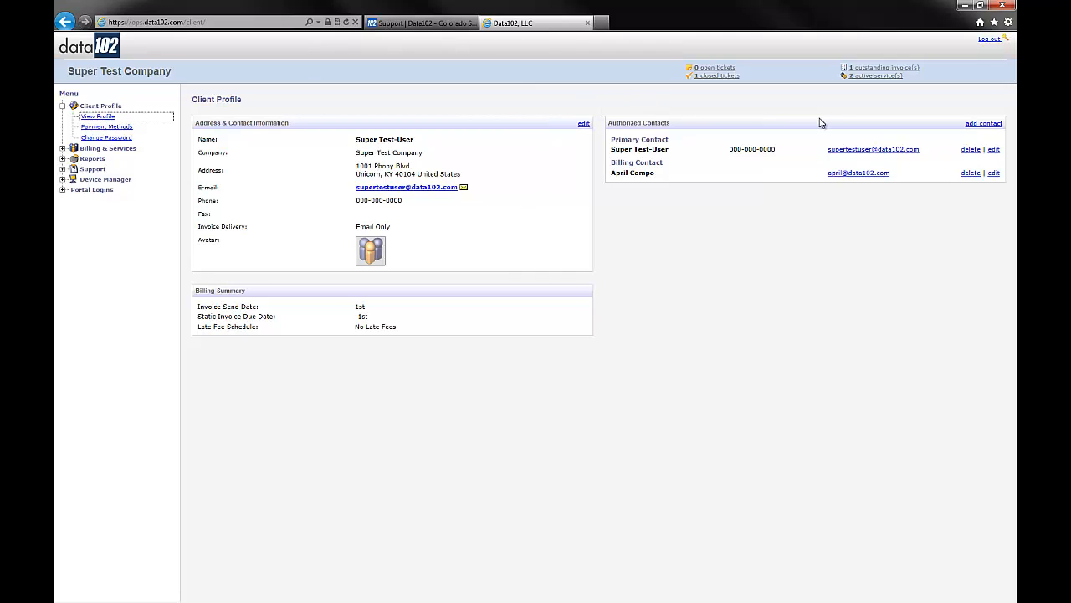
Step: Start adding an authorized contact and examine the contact details, from title and phone to login, password, RWhois roles and avatar
{"action": "left_click", "coordinate": [977, 125]}
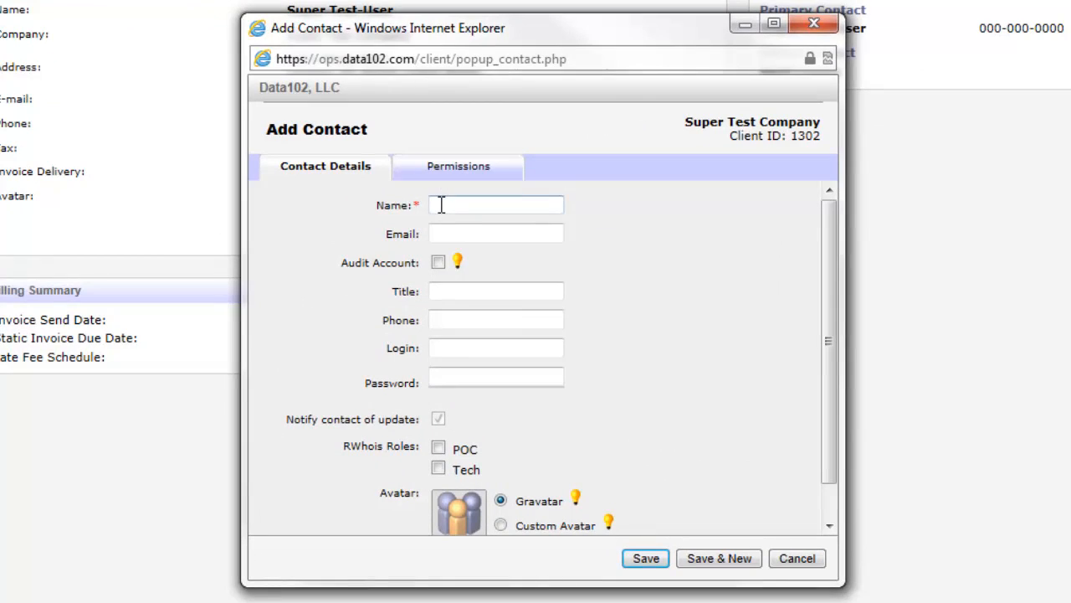
{"action": "left_click", "coordinate": [436, 292]}
{"action": "left_click", "coordinate": [439, 324]}
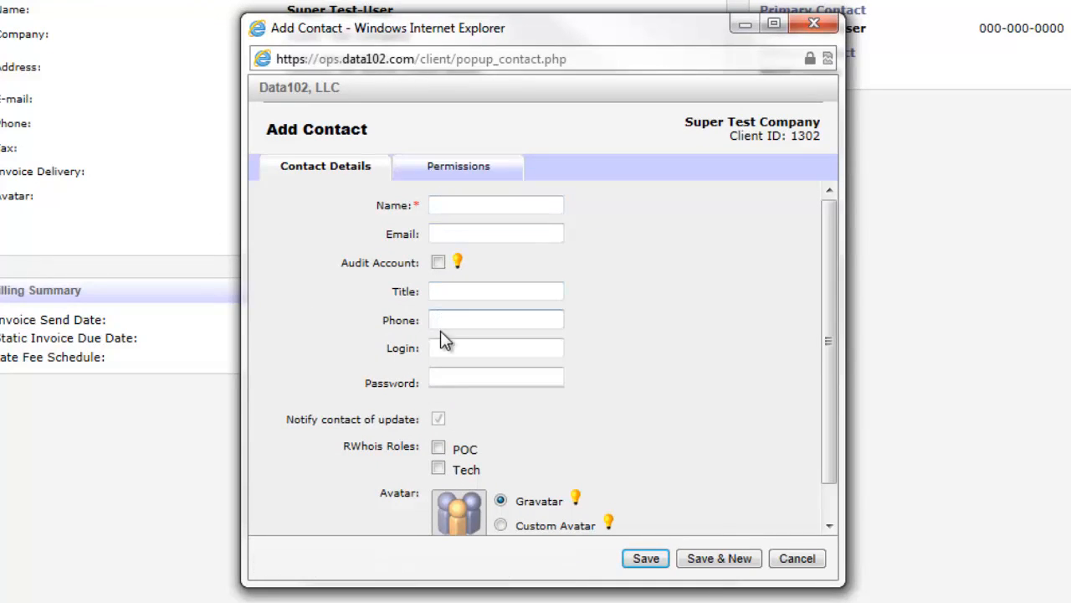
{"action": "left_click", "coordinate": [448, 350]}
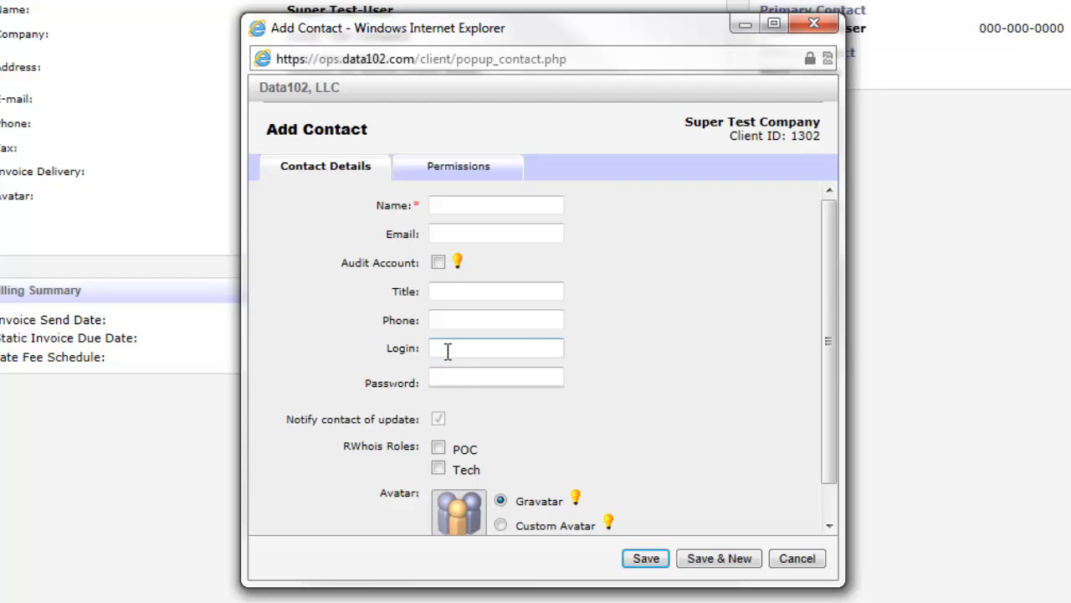
{"action": "left_click", "coordinate": [444, 379]}
{"action": "scroll", "coordinate": [482, 377], "scroll_direction": "down", "scroll_amount": 1}
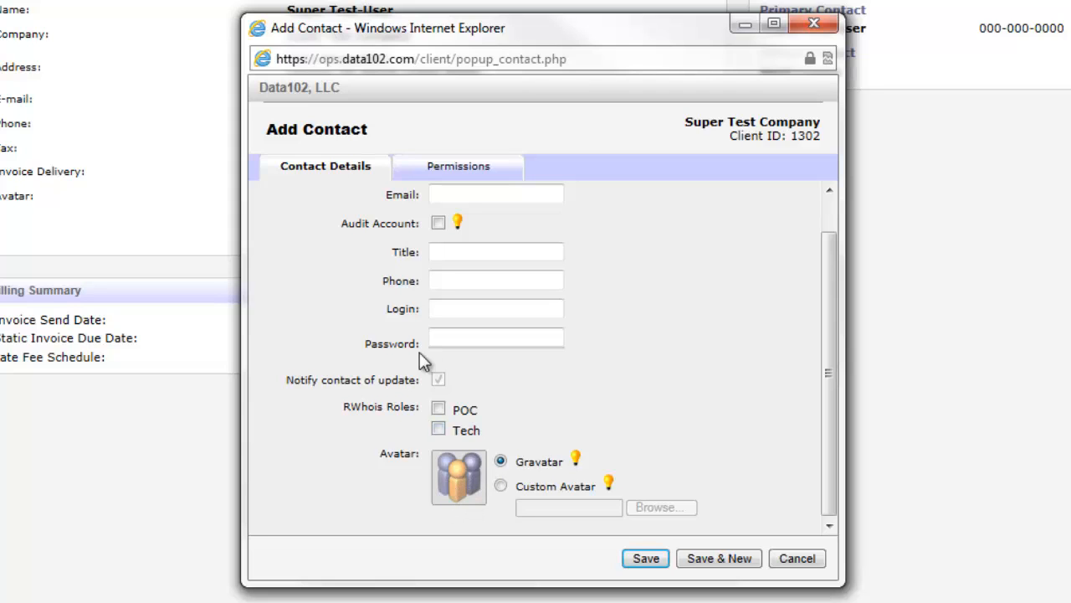
Step: Examine the access levels offered for the new contact's Client Profile permissions, including Profile, Billing Information and Manage Contacts
{"action": "left_click", "coordinate": [448, 173]}
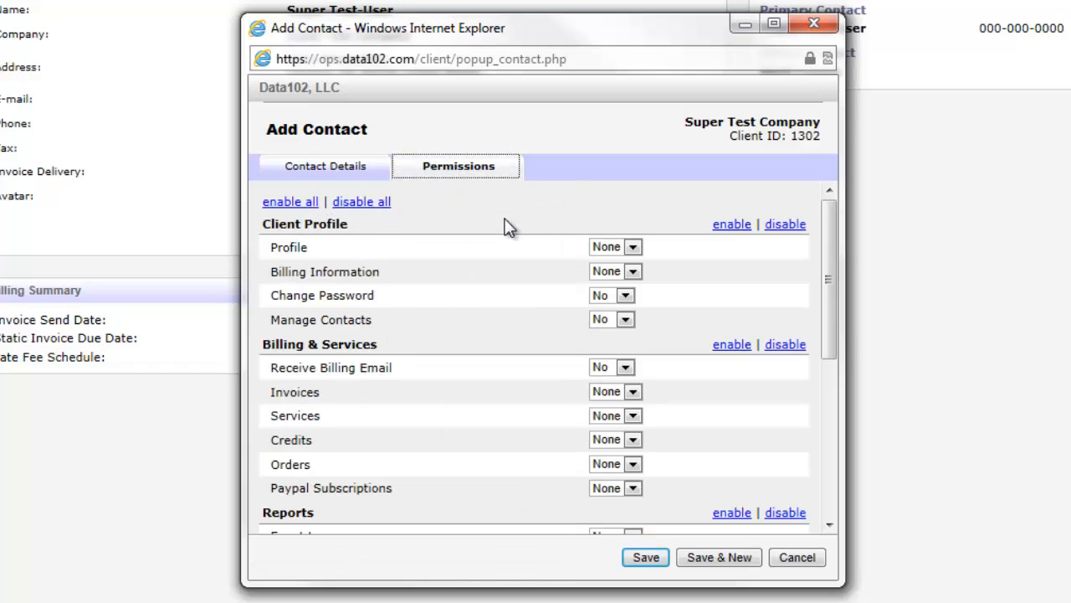
{"action": "left_click", "coordinate": [633, 247]}
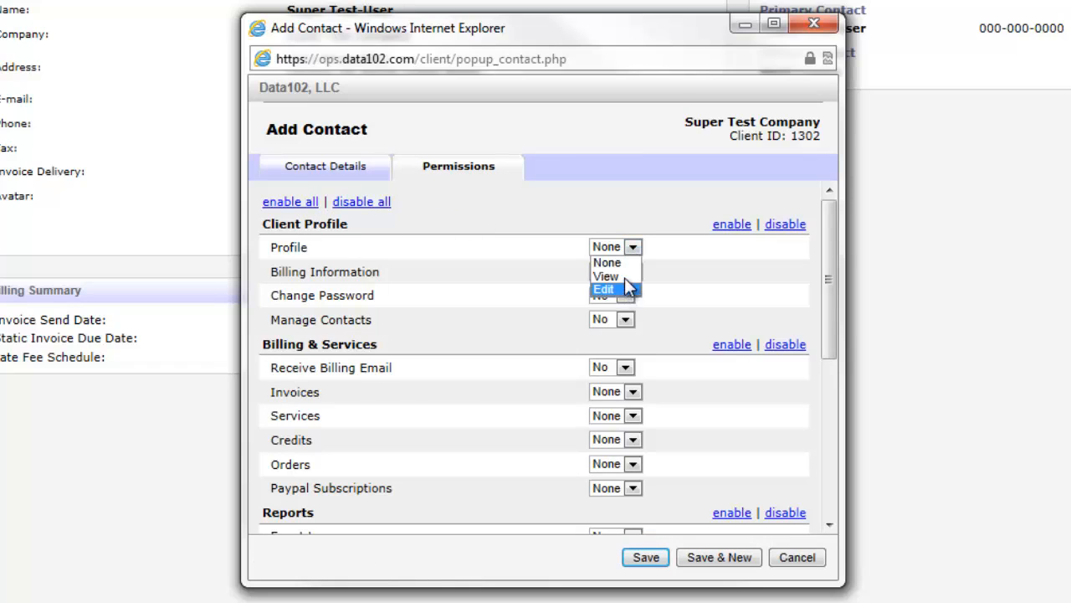
{"action": "left_click", "coordinate": [632, 248]}
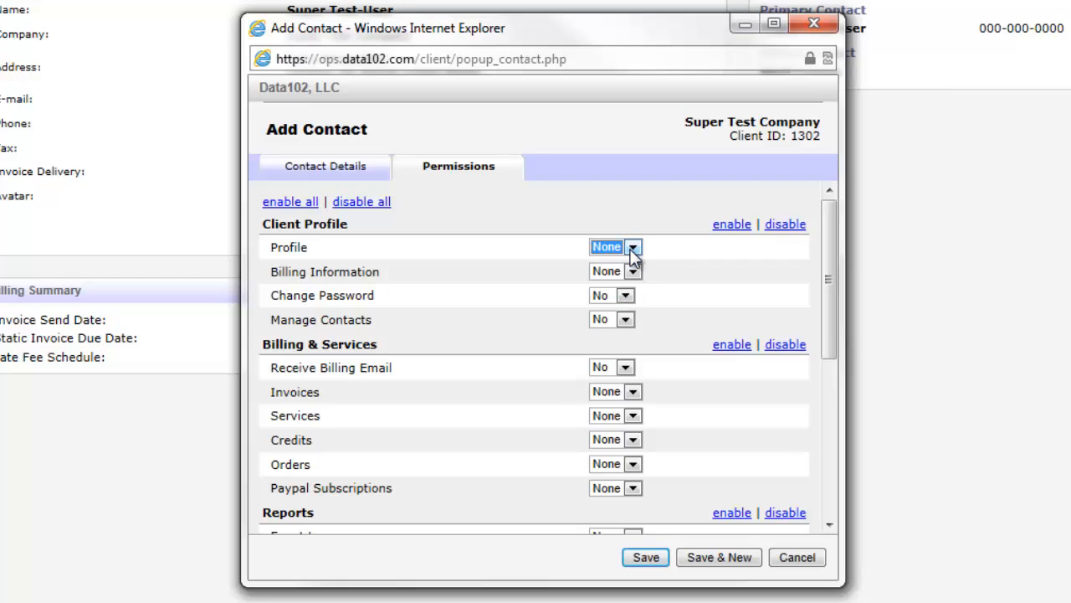
{"action": "left_click", "coordinate": [633, 272]}
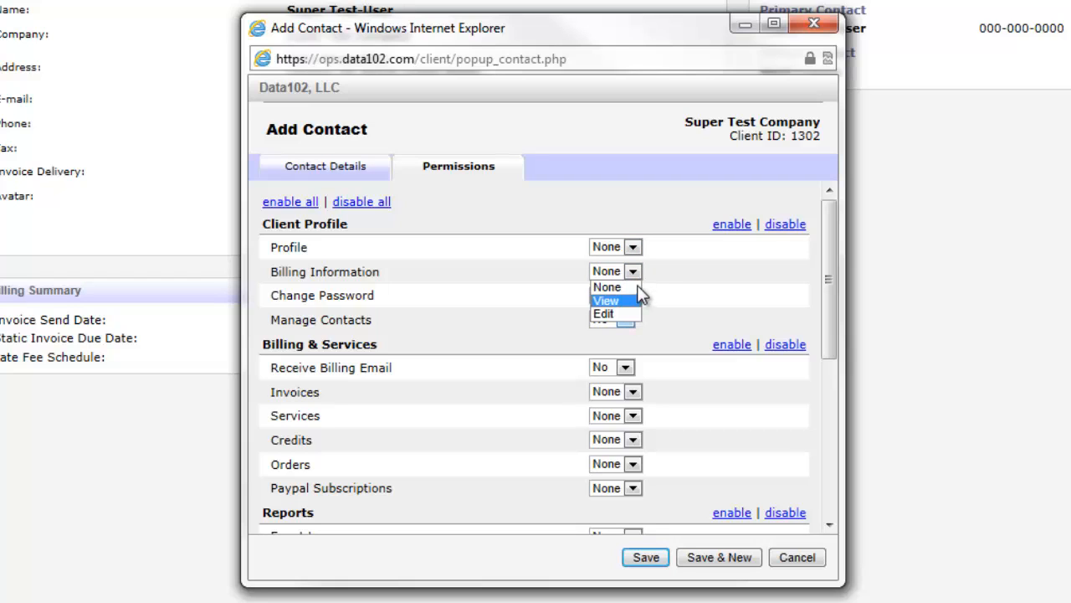
{"action": "left_click", "coordinate": [639, 275]}
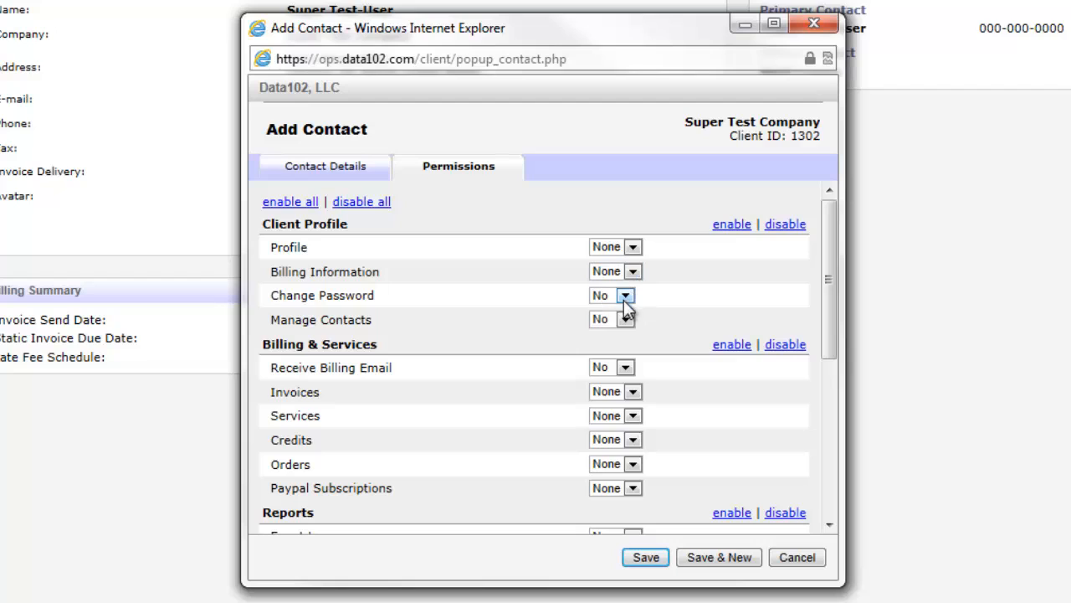
{"action": "left_click", "coordinate": [625, 319]}
{"action": "left_click", "coordinate": [625, 320]}
Step: Examine the options for the Receive Billing Email and Invoices permissions under Billing & Services
{"action": "left_click", "coordinate": [626, 367]}
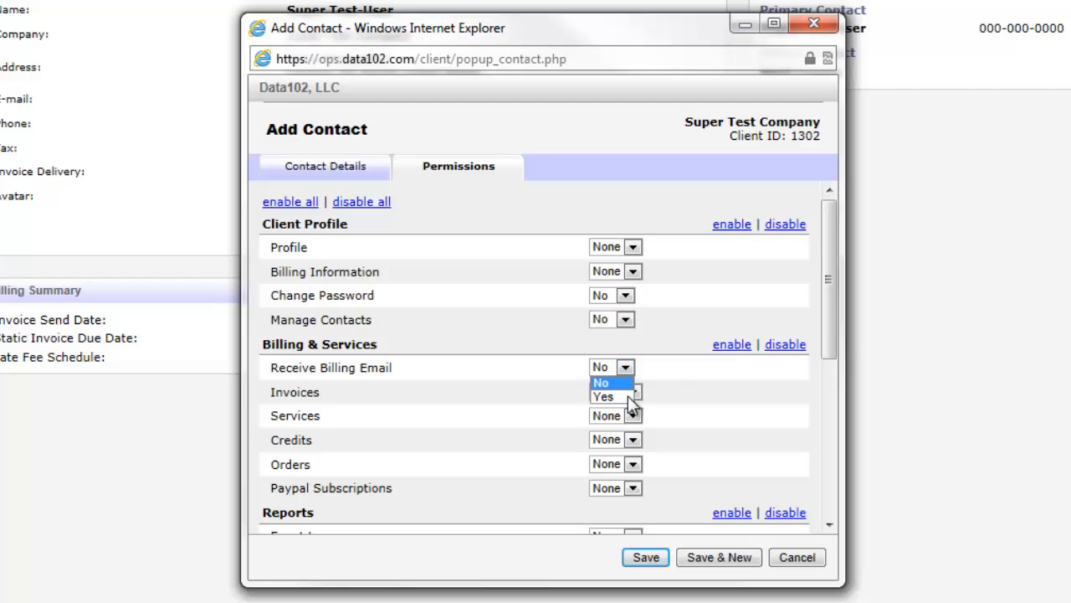
{"action": "left_click", "coordinate": [626, 367]}
{"action": "left_click", "coordinate": [633, 391]}
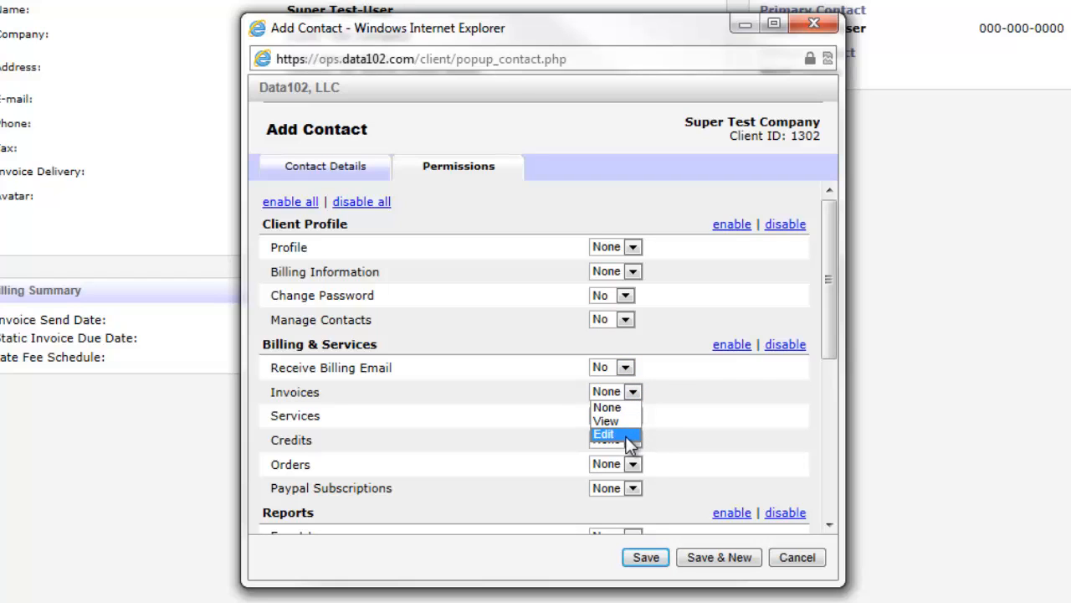
{"action": "left_click", "coordinate": [634, 408]}
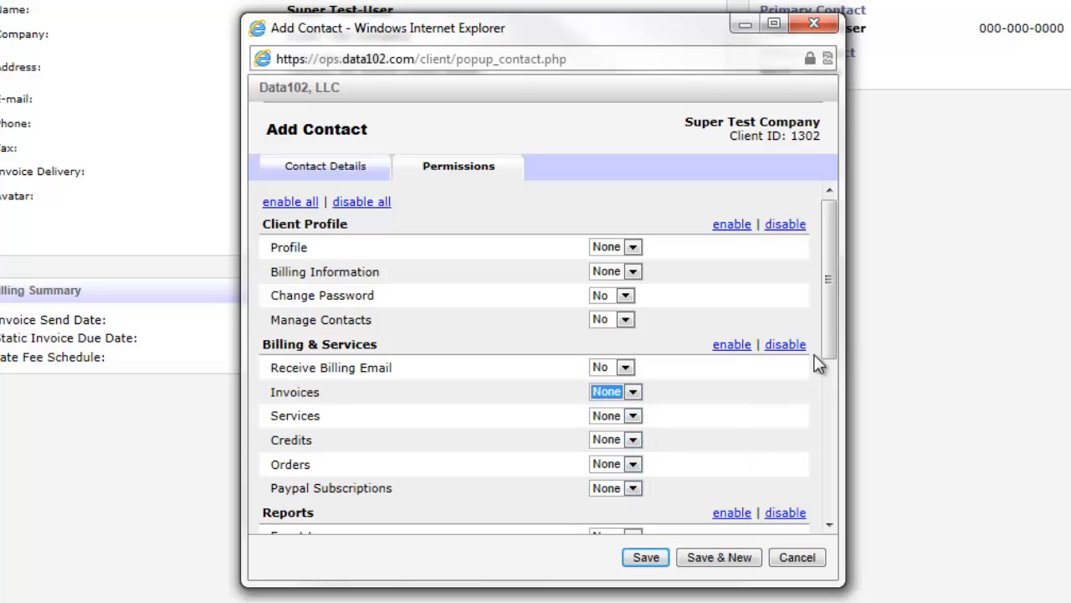
Step: Examine the access levels offered for the Event Log, Ledger Event Log and Mail Log permissions under Reports
{"action": "left_click_drag", "start_coordinate": [828, 357], "coordinate": [825, 456]}
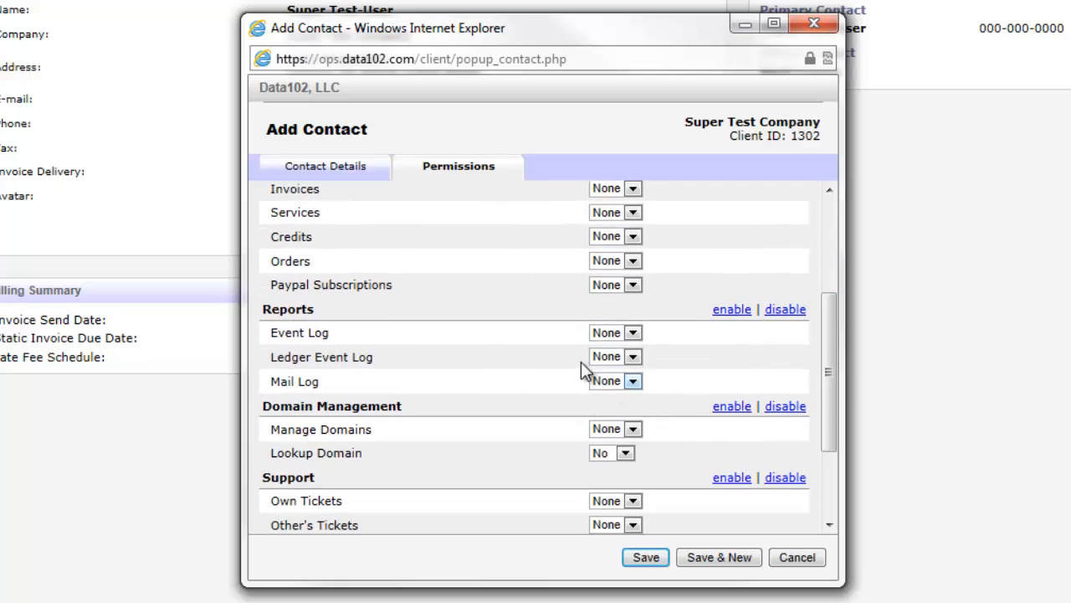
{"action": "left_click", "coordinate": [634, 332]}
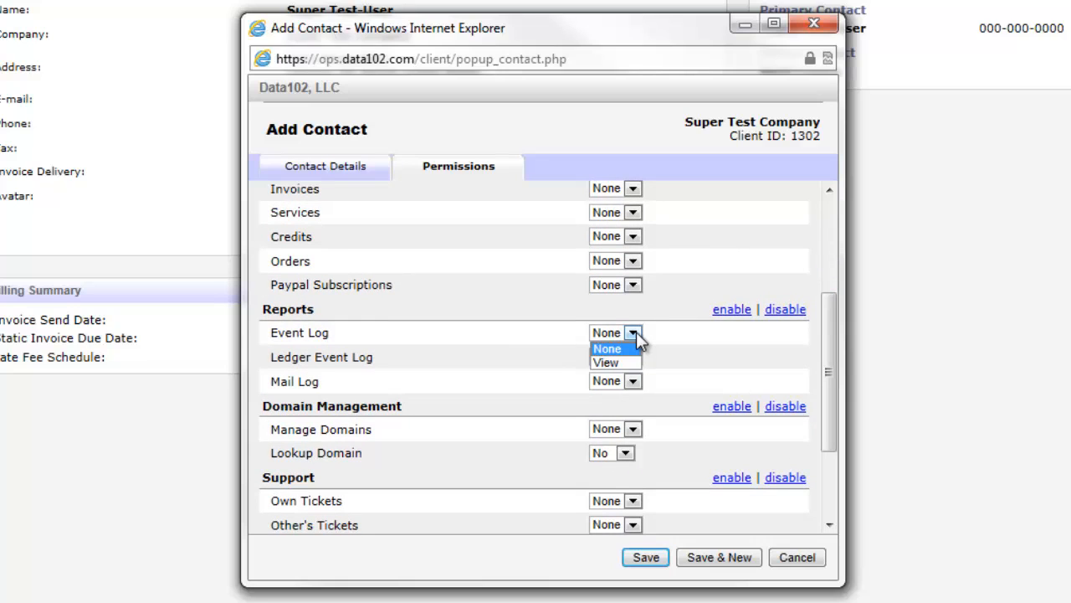
{"action": "left_click", "coordinate": [634, 333]}
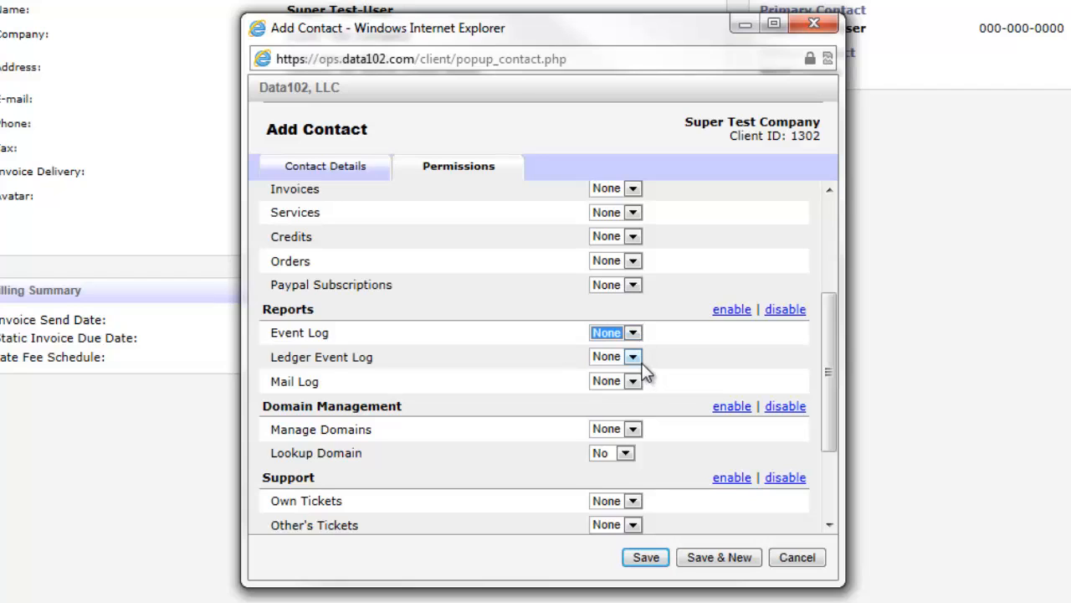
{"action": "left_click", "coordinate": [634, 357]}
{"action": "left_click", "coordinate": [634, 358]}
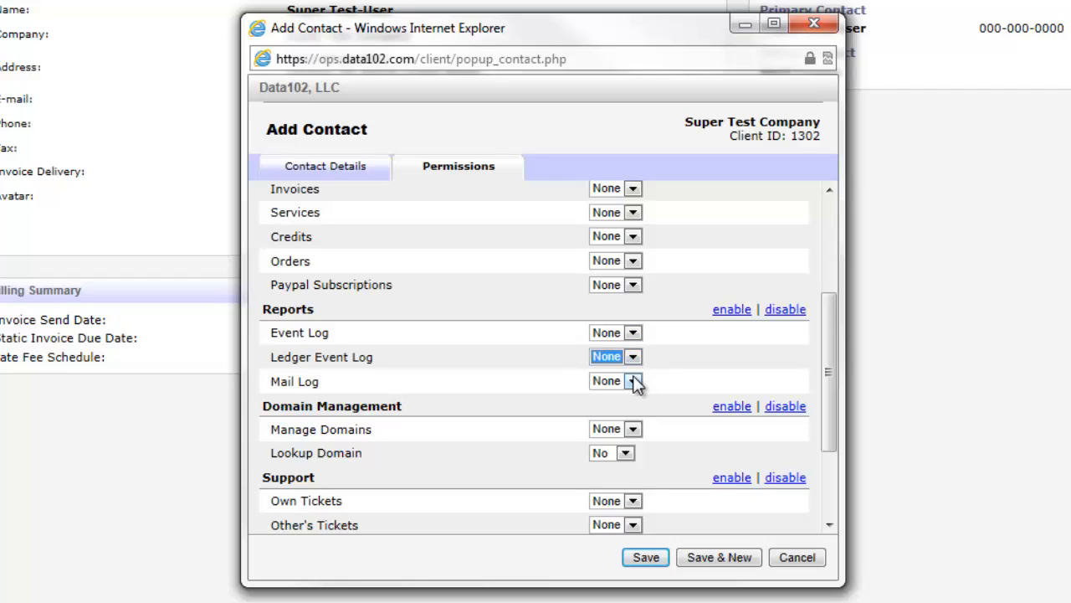
{"action": "left_click", "coordinate": [633, 381]}
{"action": "left_click", "coordinate": [633, 380]}
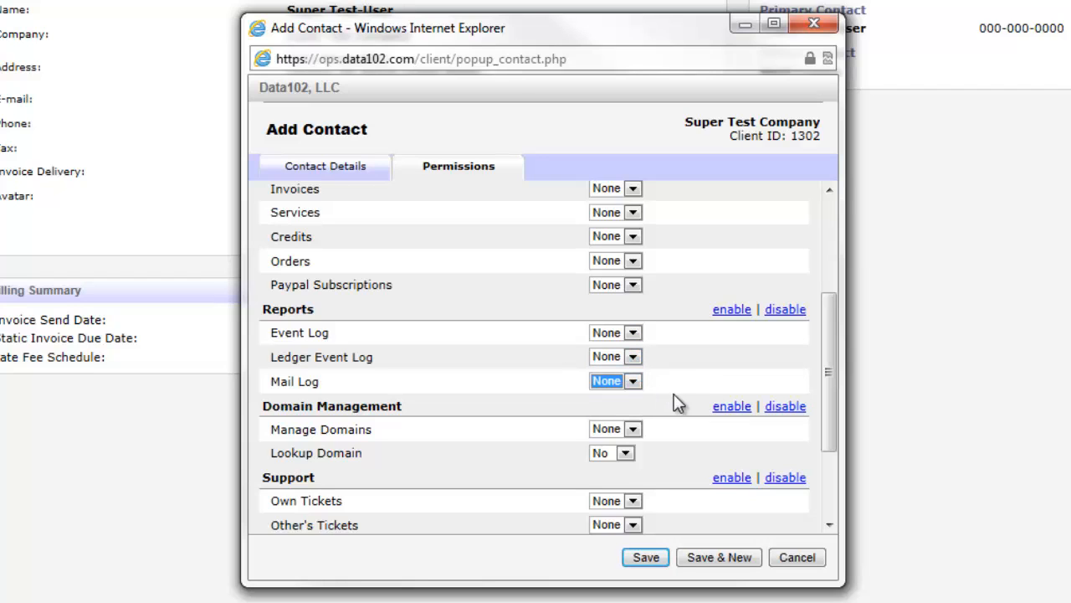
Step: Examine the options for the Manage Domains and Lookup Domain permissions, and disable the Domain Management group for the new contact
{"action": "left_click_drag", "start_coordinate": [832, 418], "coordinate": [835, 463]}
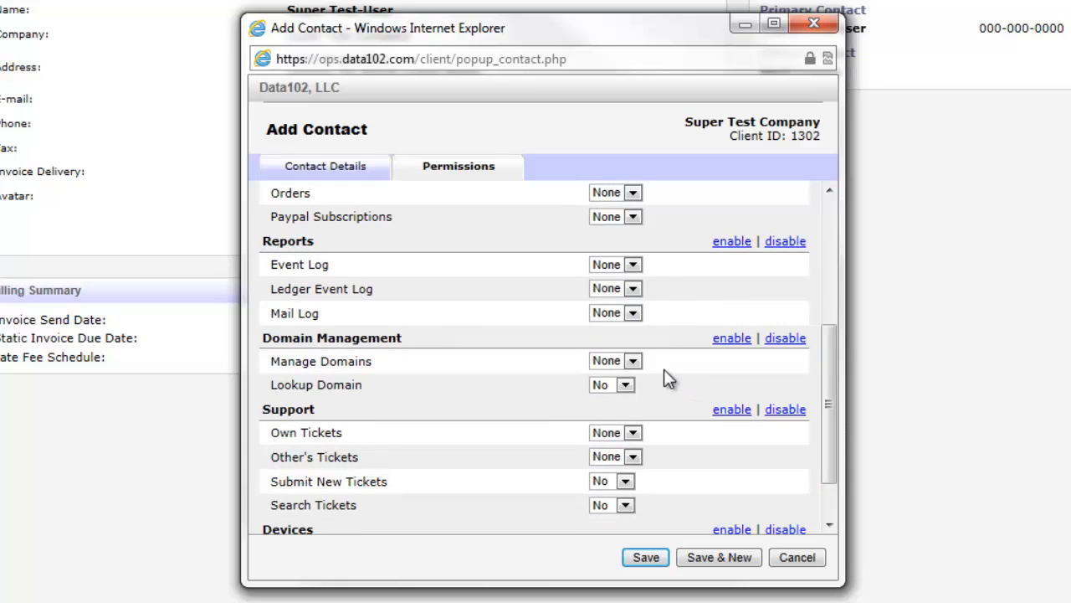
{"action": "left_click", "coordinate": [633, 361]}
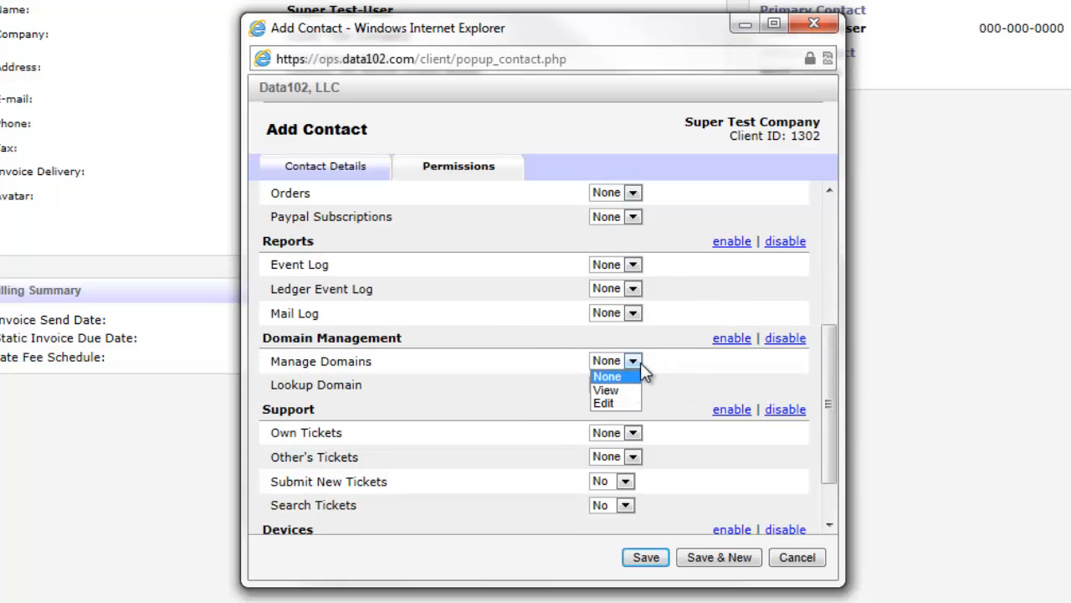
{"action": "left_click", "coordinate": [641, 363]}
{"action": "left_click", "coordinate": [627, 384]}
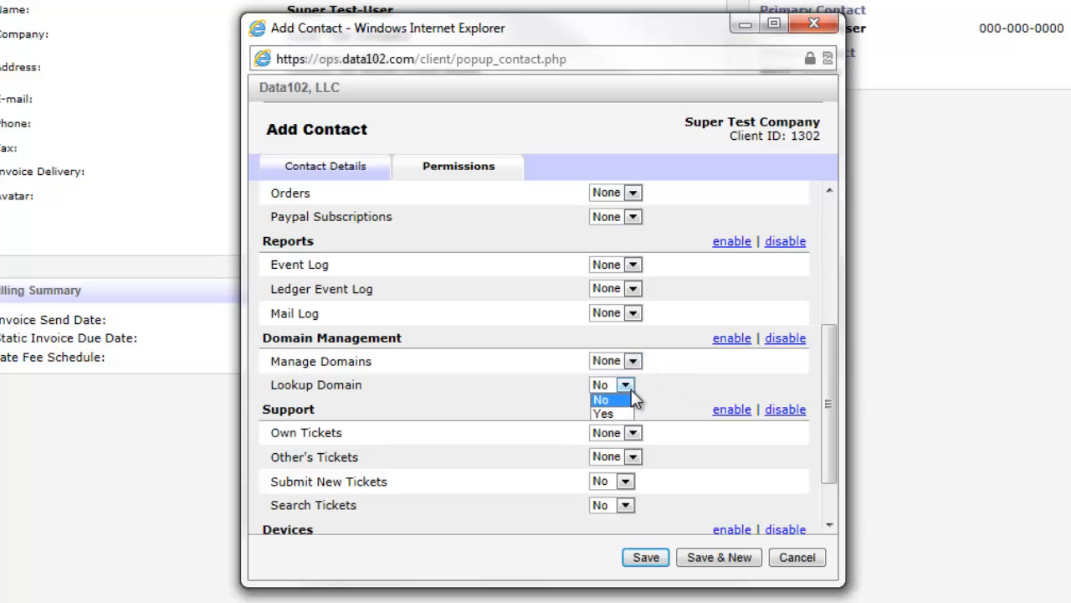
{"action": "left_click", "coordinate": [631, 389]}
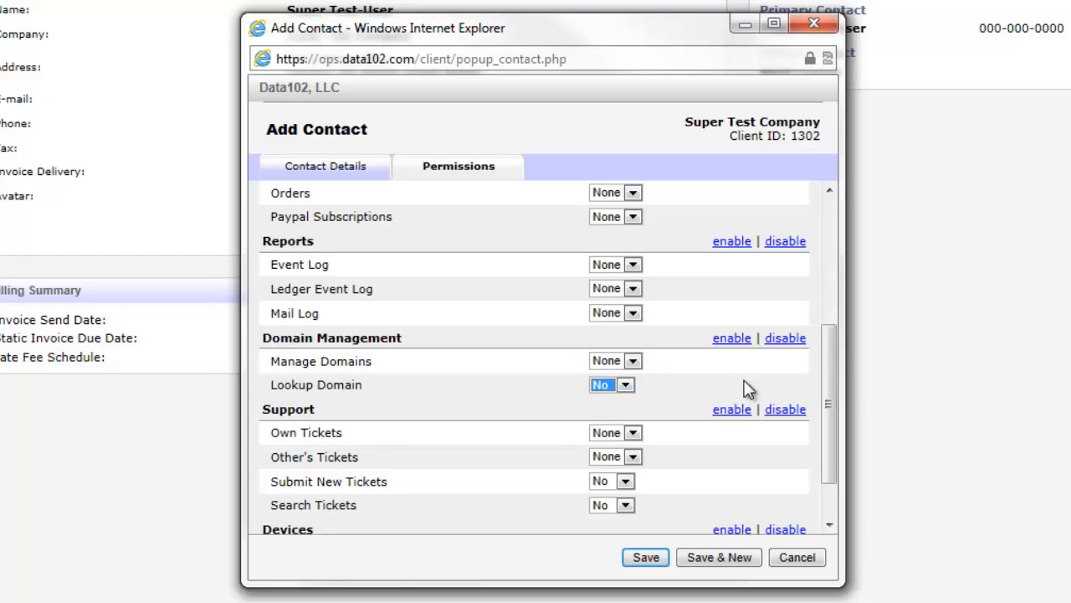
{"action": "left_click", "coordinate": [783, 339]}
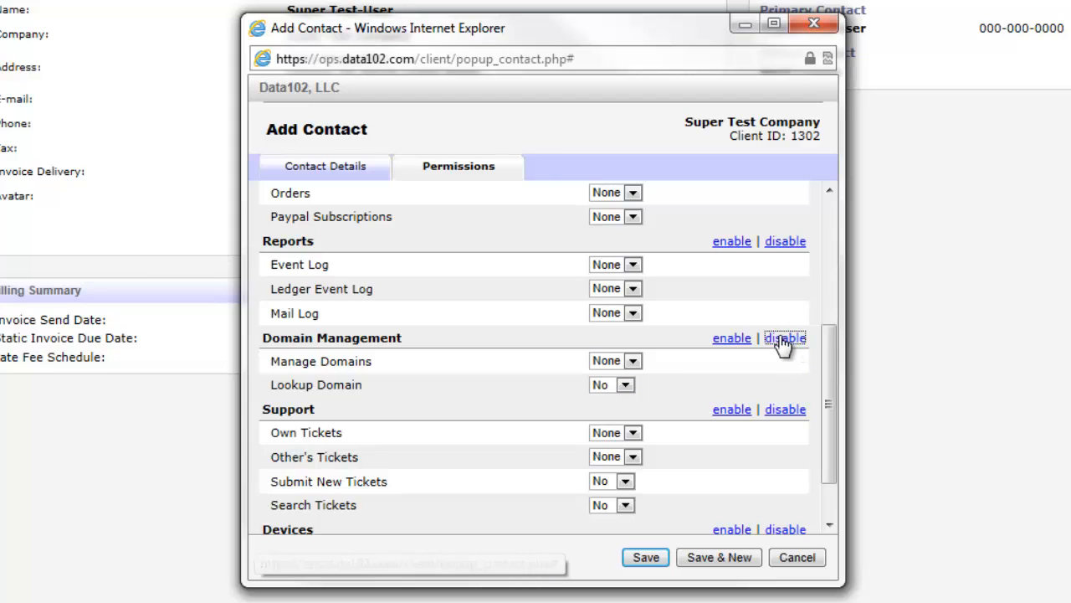
Step: Examine the access options for the Support permissions: Own Tickets, Other's Tickets, Submit New Tickets and Search Tickets
{"action": "left_click_drag", "start_coordinate": [829, 382], "coordinate": [830, 412]}
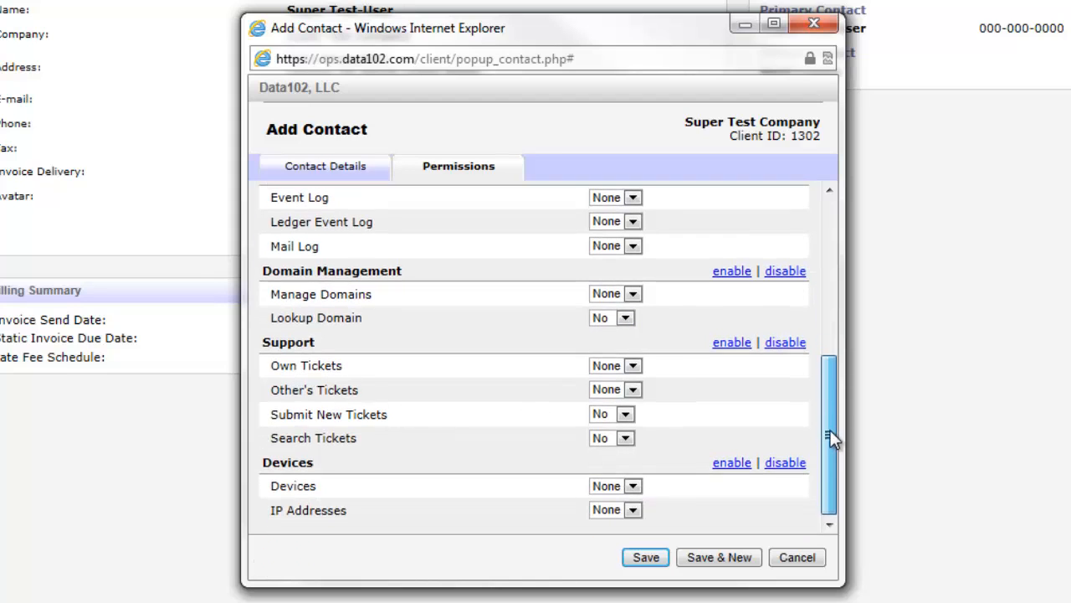
{"action": "left_click", "coordinate": [634, 366]}
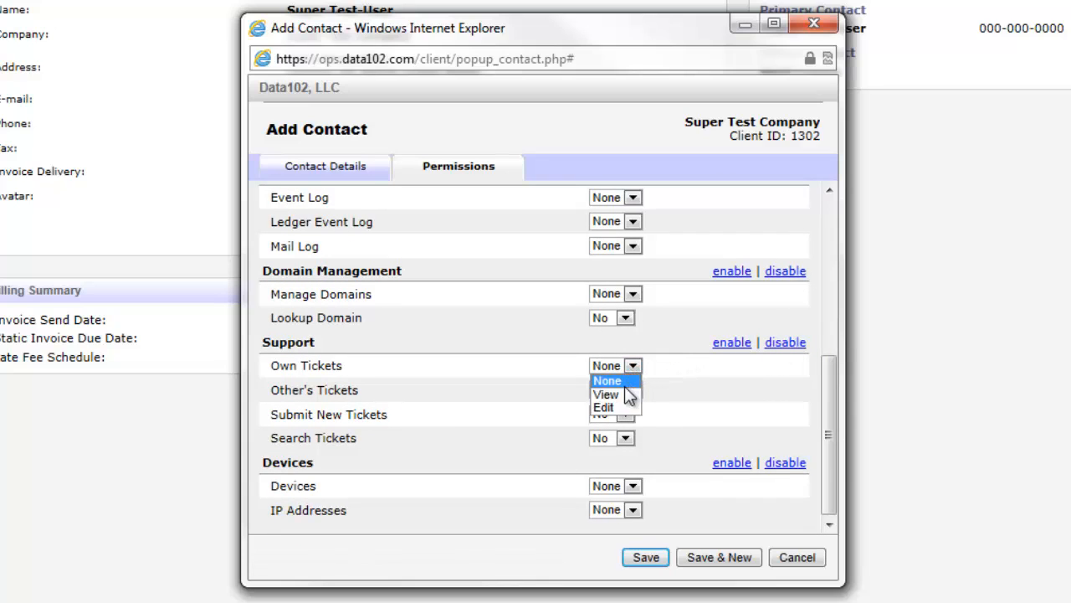
{"action": "left_click", "coordinate": [636, 369]}
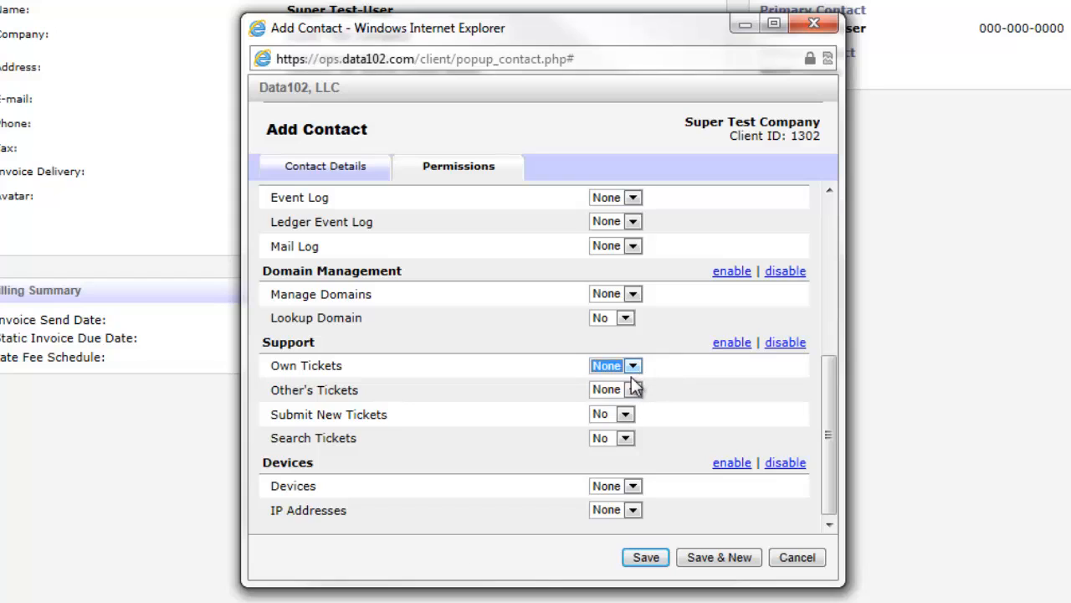
{"action": "left_click", "coordinate": [633, 390]}
{"action": "left_click", "coordinate": [629, 399]}
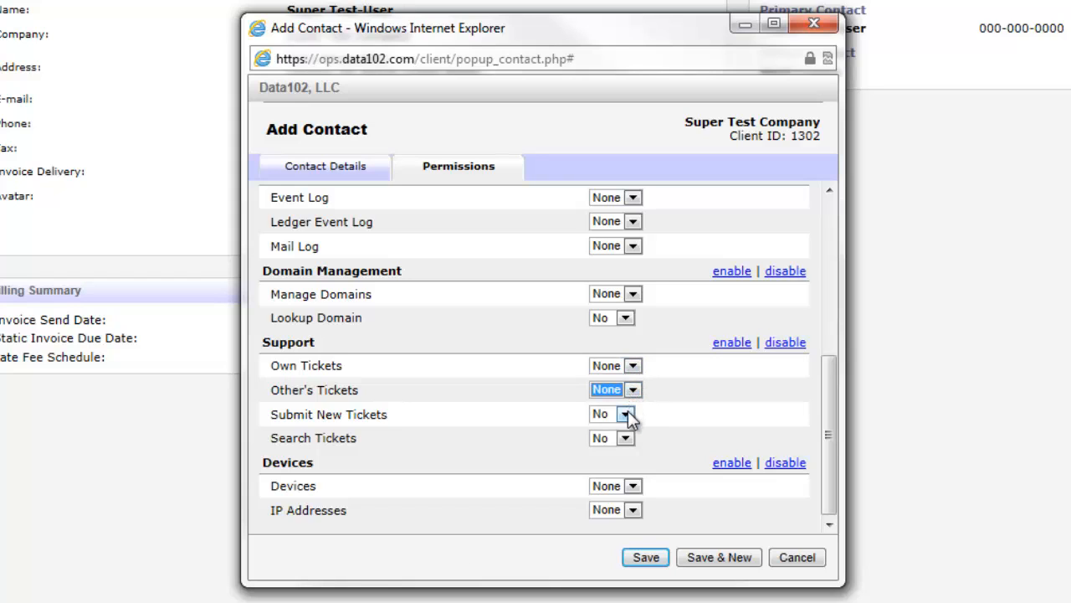
{"action": "left_click", "coordinate": [626, 413]}
{"action": "left_click", "coordinate": [628, 414]}
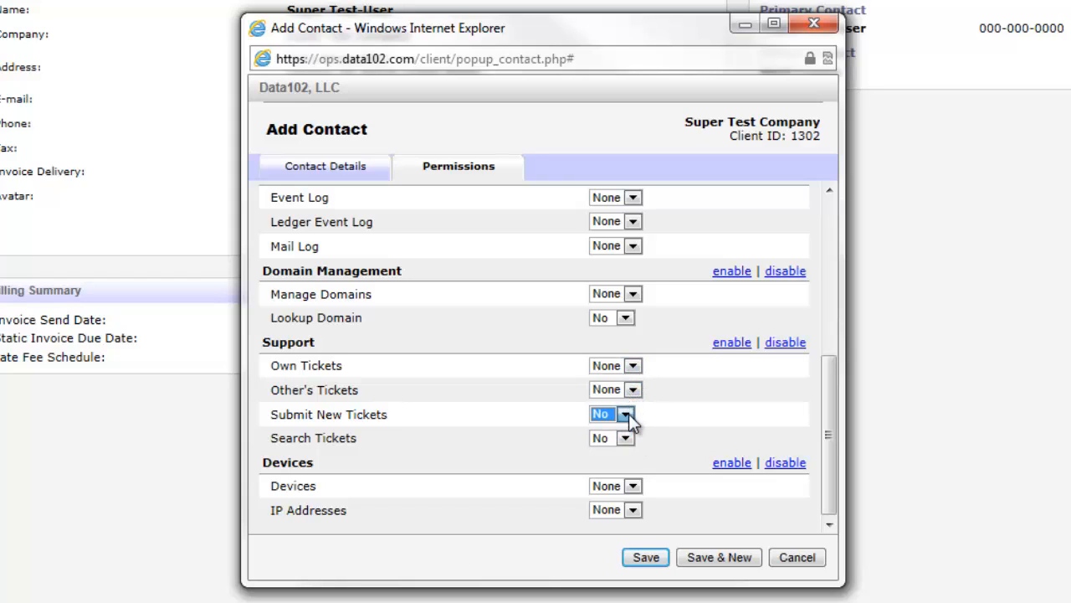
{"action": "left_click", "coordinate": [629, 439]}
{"action": "left_click", "coordinate": [628, 439]}
Step: Examine the access levels offered for the Devices and IP Addresses permissions, and cancel adding the contact
{"action": "left_click", "coordinate": [633, 487]}
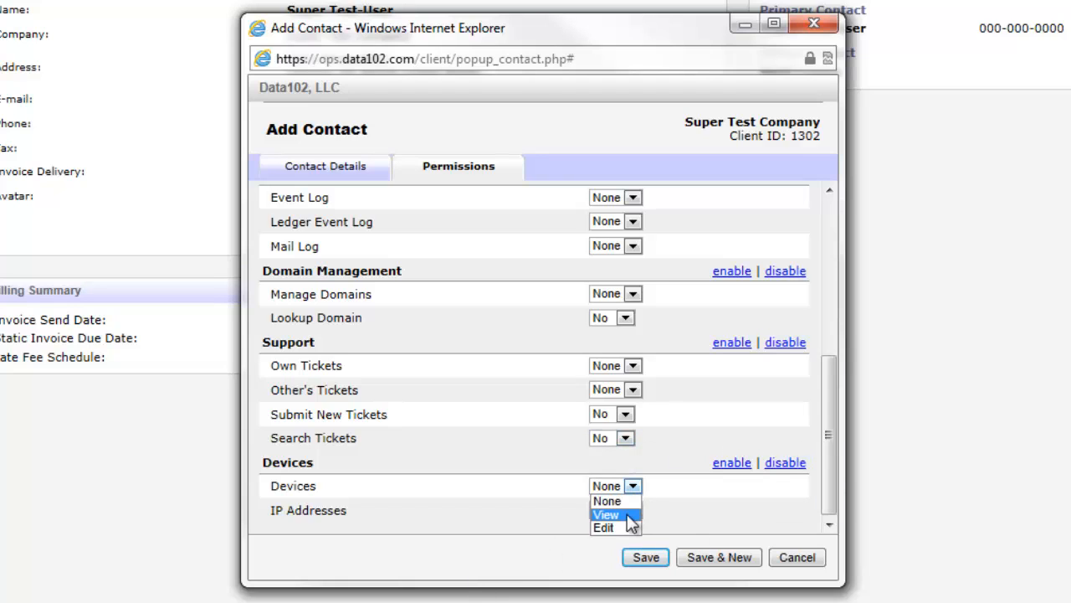
{"action": "left_click", "coordinate": [635, 488]}
{"action": "left_click", "coordinate": [634, 512]}
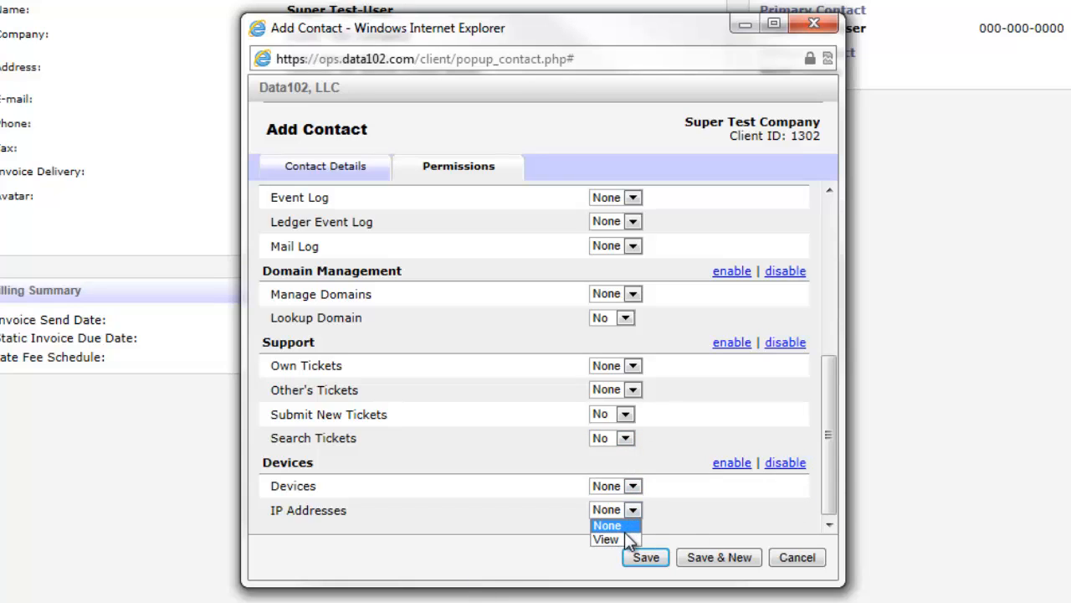
{"action": "left_click", "coordinate": [634, 510]}
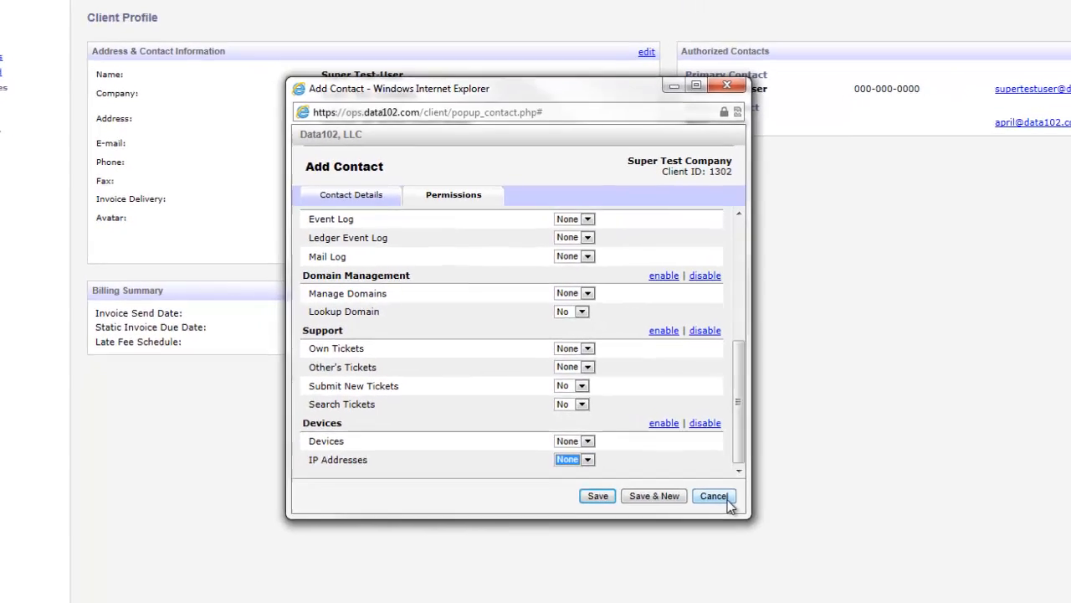
{"action": "left_click", "coordinate": [822, 559]}
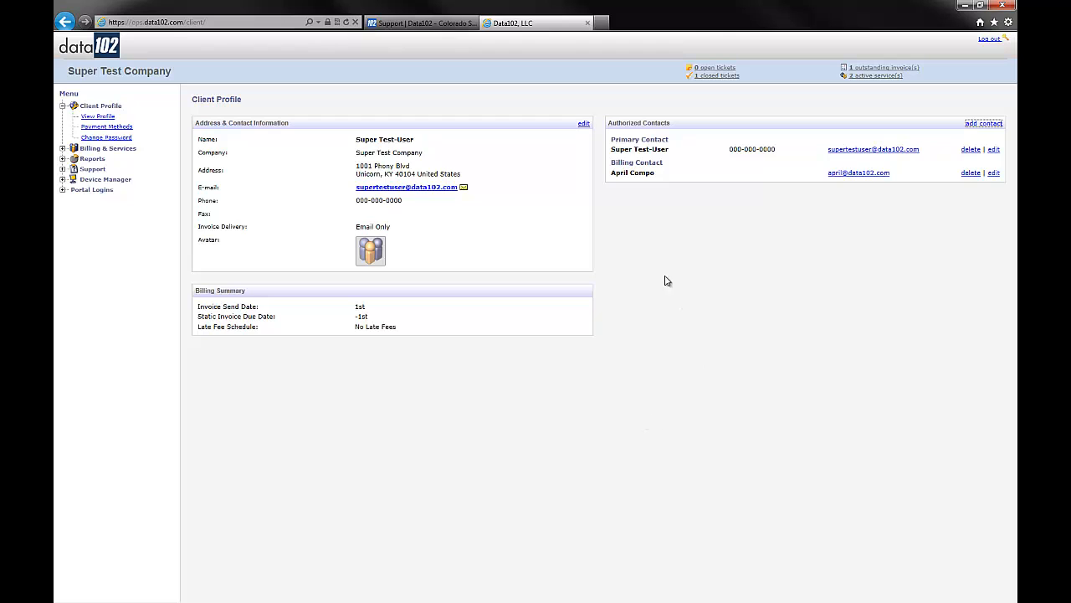
Step: Examine the credit card form under Payment Methods, including the card number and payment authorization, and cancel without saving a card
{"action": "left_click", "coordinate": [128, 129]}
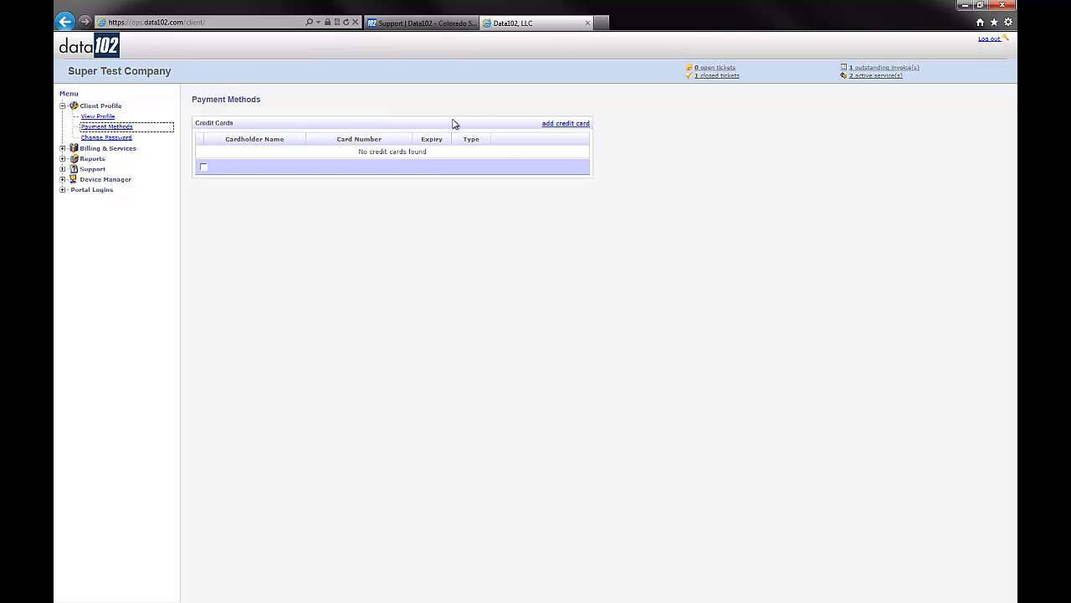
{"action": "left_click", "coordinate": [569, 124]}
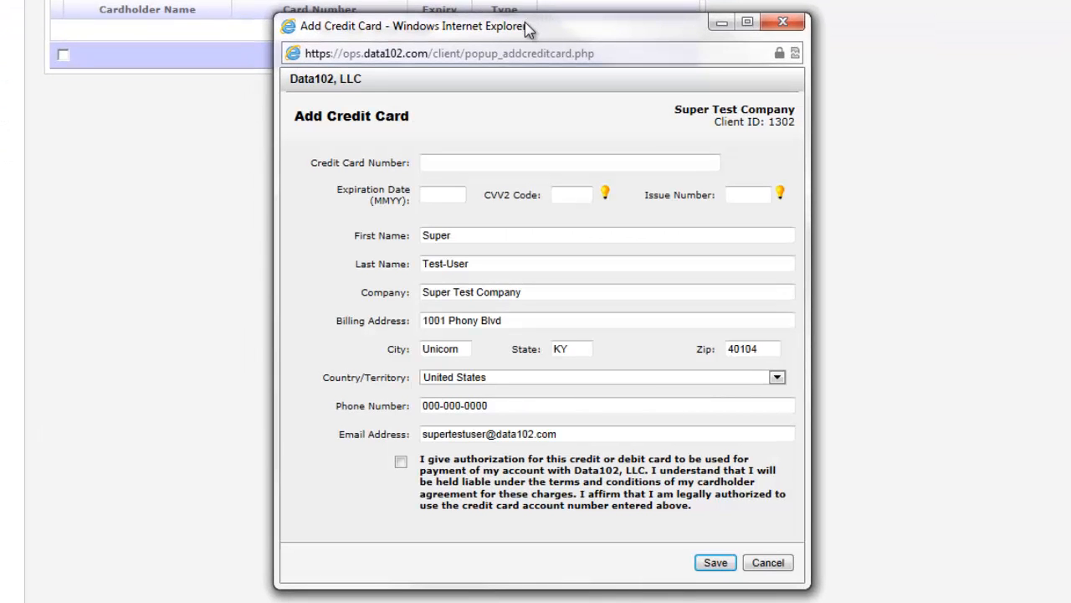
{"action": "left_click", "coordinate": [436, 162]}
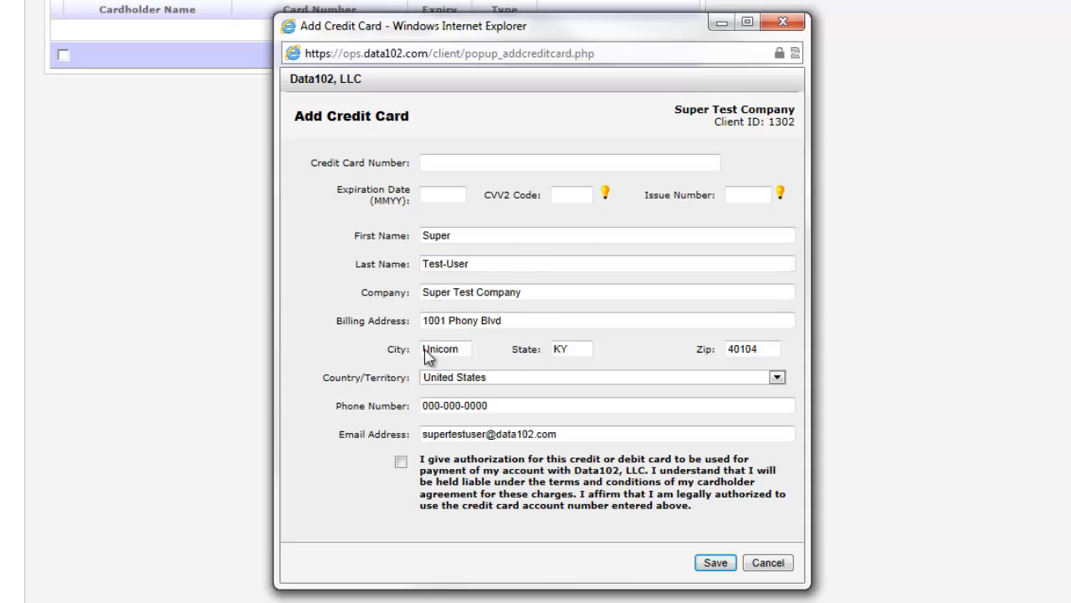
{"action": "left_click", "coordinate": [401, 461]}
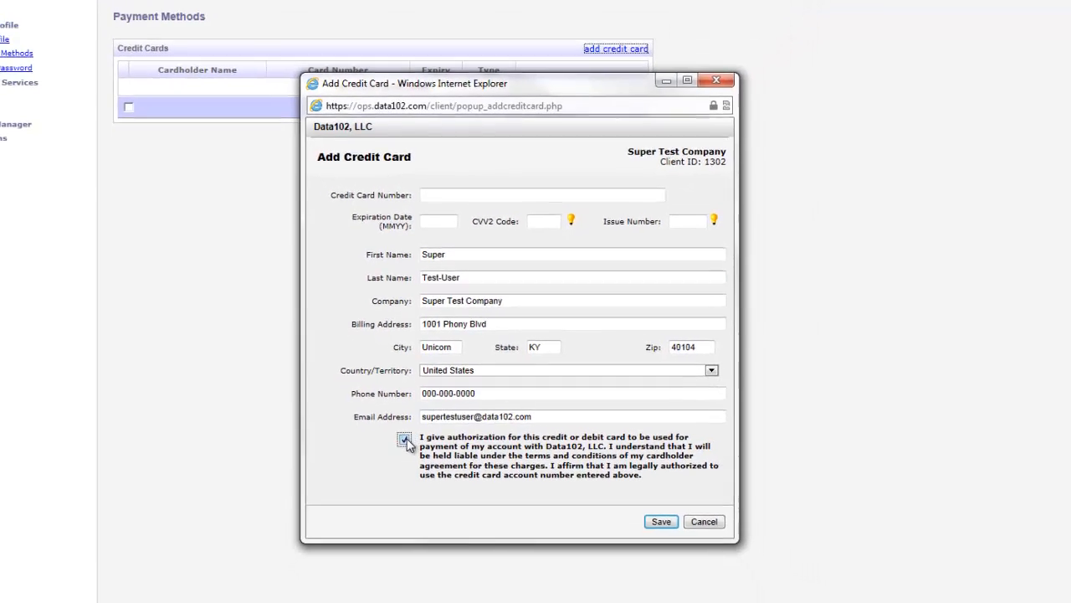
{"action": "left_click", "coordinate": [401, 462]}
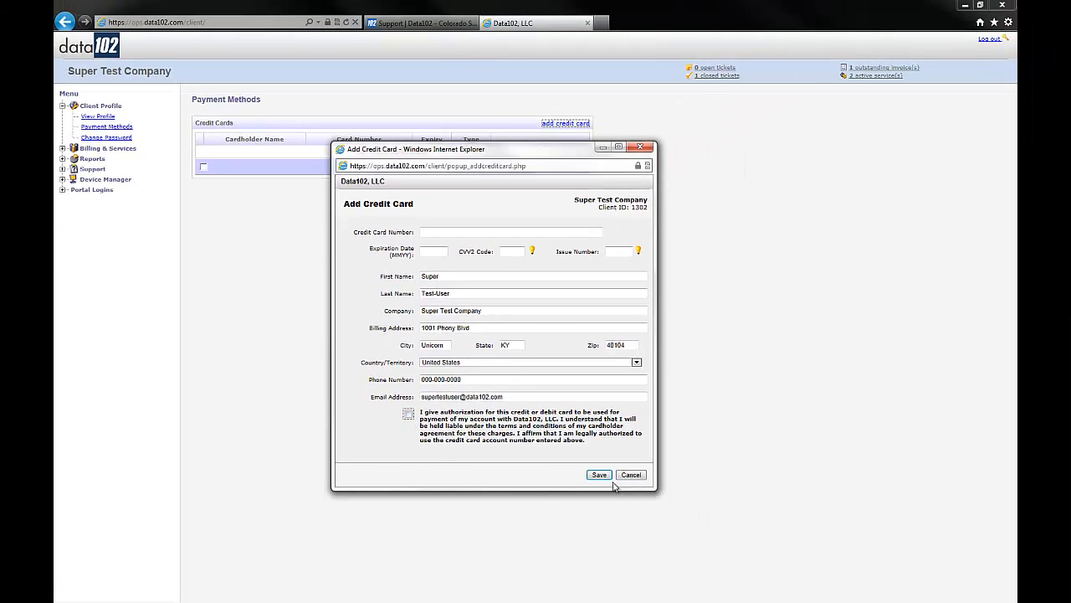
{"action": "left_click", "coordinate": [630, 475]}
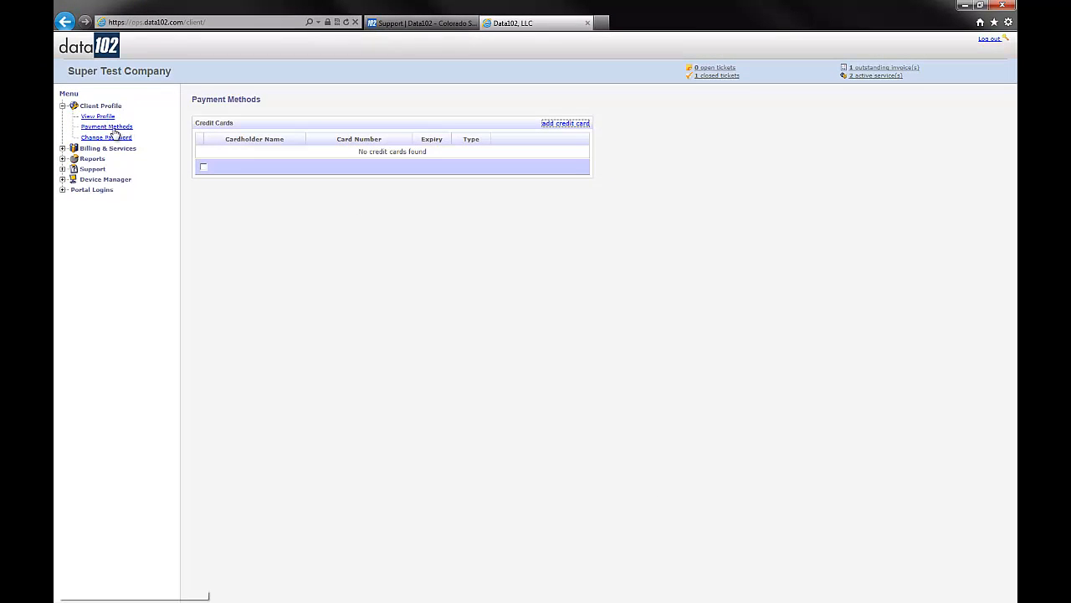
Step: Examine the old, new and confirm password fields for changing the client's password, and cancel without saving
{"action": "left_click", "coordinate": [96, 138]}
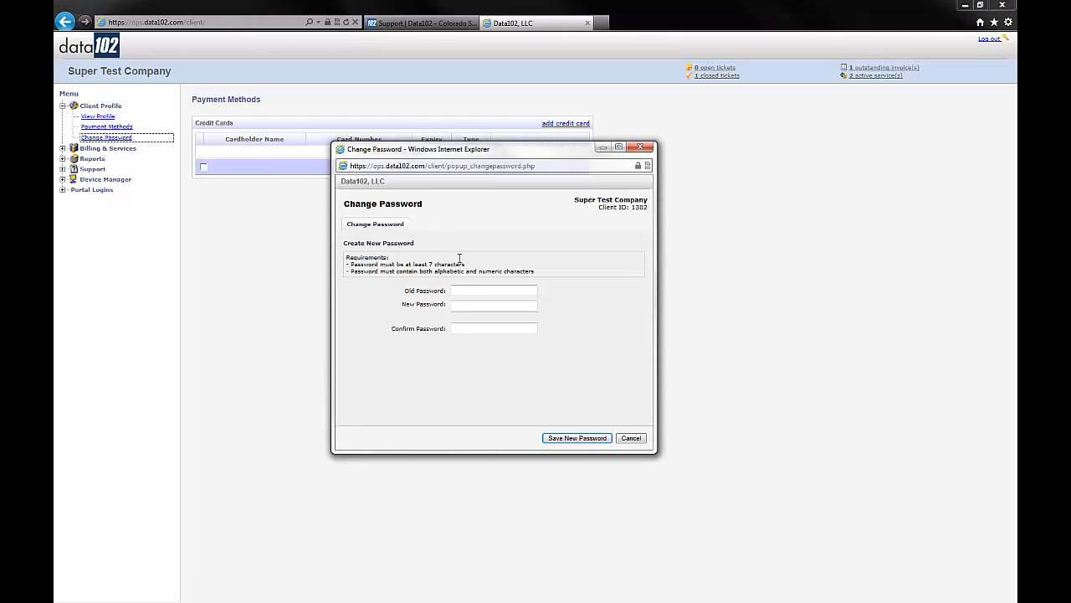
{"action": "left_click", "coordinate": [458, 290]}
{"action": "left_click", "coordinate": [459, 304]}
{"action": "left_click", "coordinate": [457, 328]}
{"action": "left_click", "coordinate": [629, 441]}
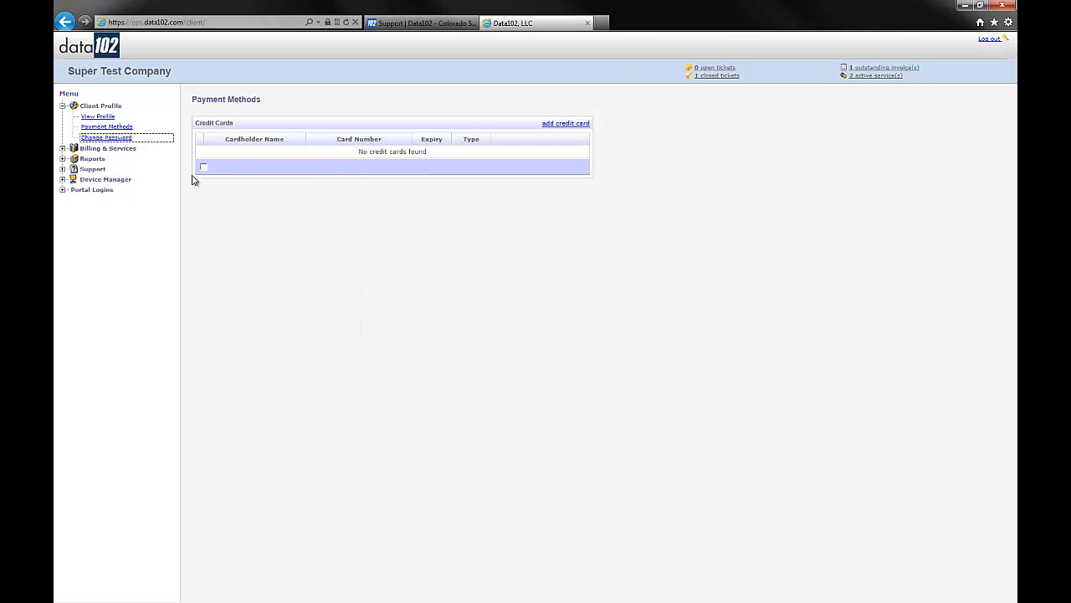
Step: Create a Monthly PayPal subscription covering the Colocation - 42U (Full Cabinet) and managed firewall services
{"action": "left_click", "coordinate": [63, 148]}
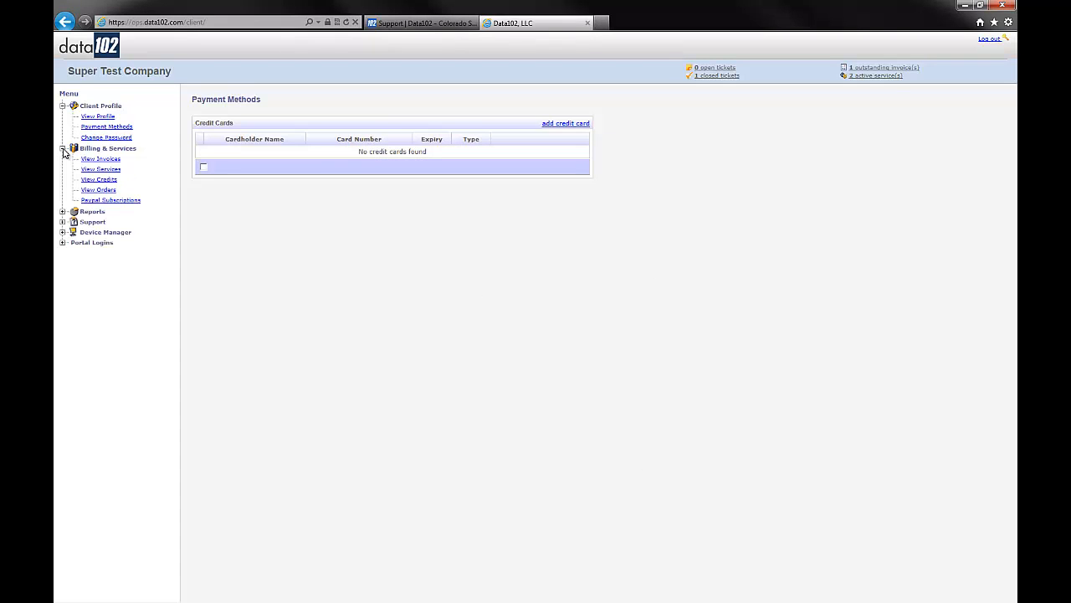
{"action": "left_click", "coordinate": [110, 202]}
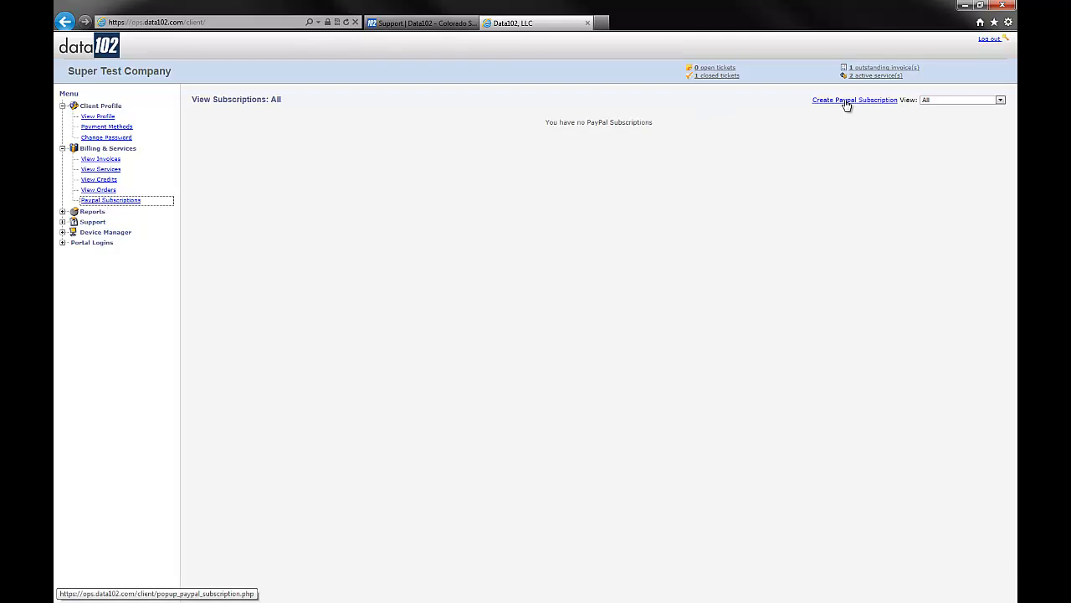
{"action": "left_click", "coordinate": [846, 101]}
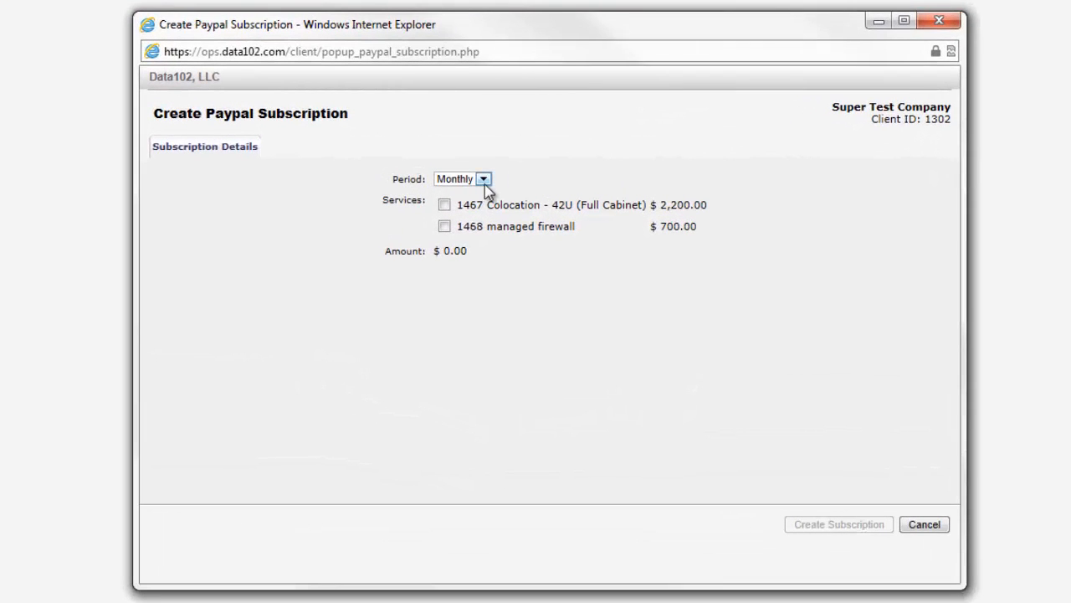
{"action": "left_click", "coordinate": [484, 180]}
{"action": "left_click", "coordinate": [484, 188]}
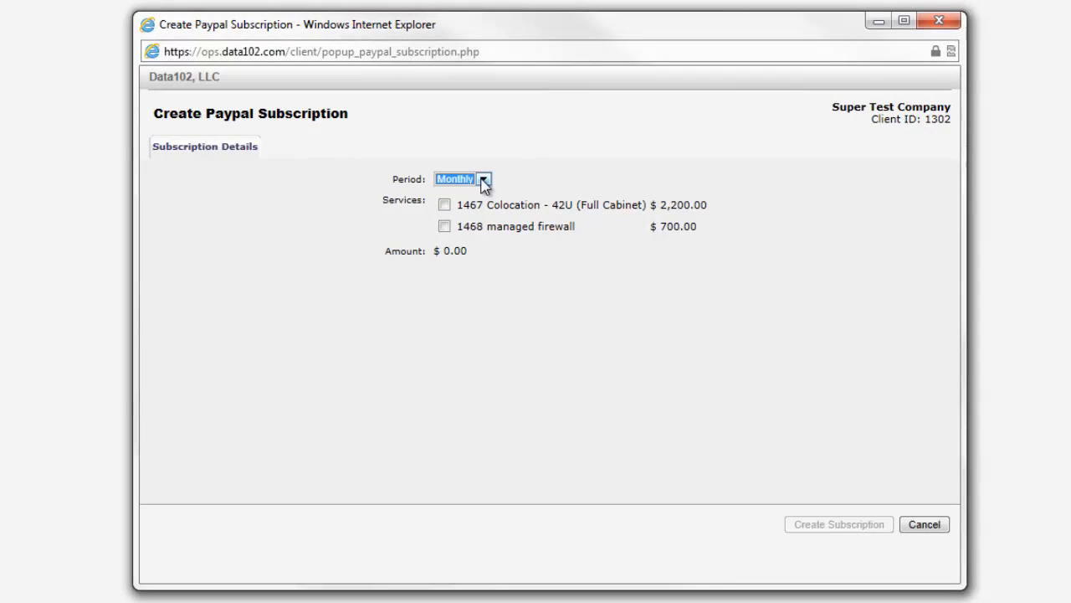
{"action": "left_click", "coordinate": [444, 205]}
{"action": "left_click", "coordinate": [444, 227]}
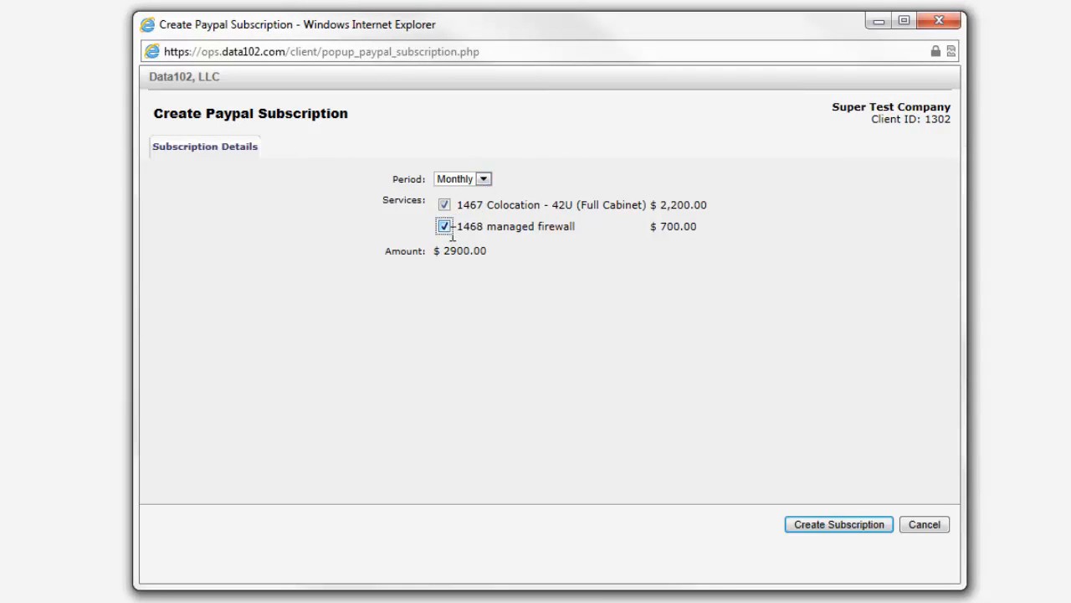
{"action": "left_click", "coordinate": [834, 526]}
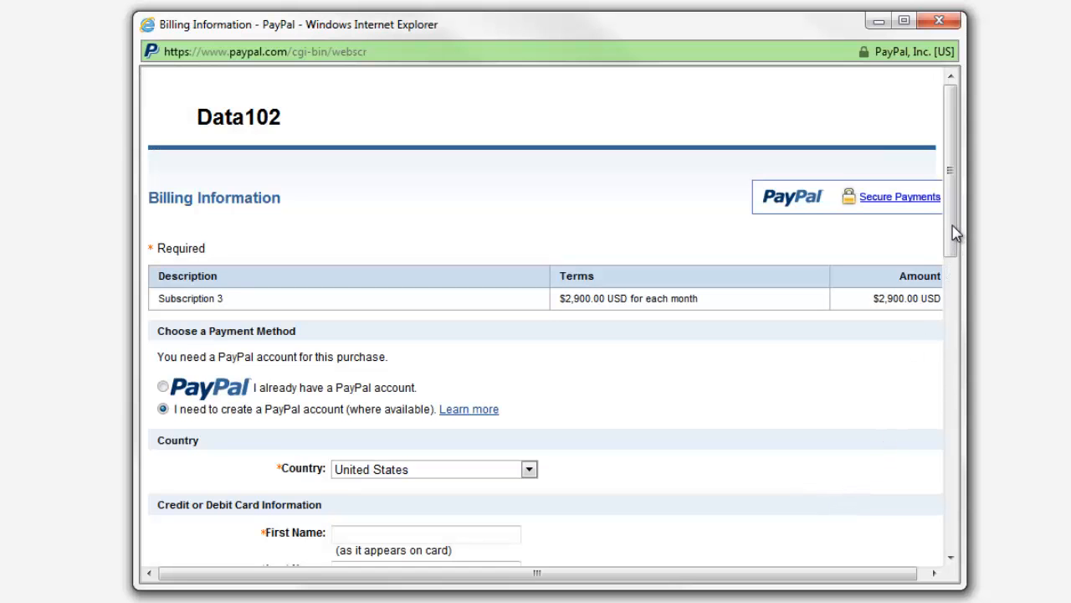
Step: Compare the PayPal payment options for signing in with an existing account and for creating a new account
{"action": "left_click_drag", "start_coordinate": [957, 235], "coordinate": [968, 303]}
{"action": "left_click", "coordinate": [162, 222]}
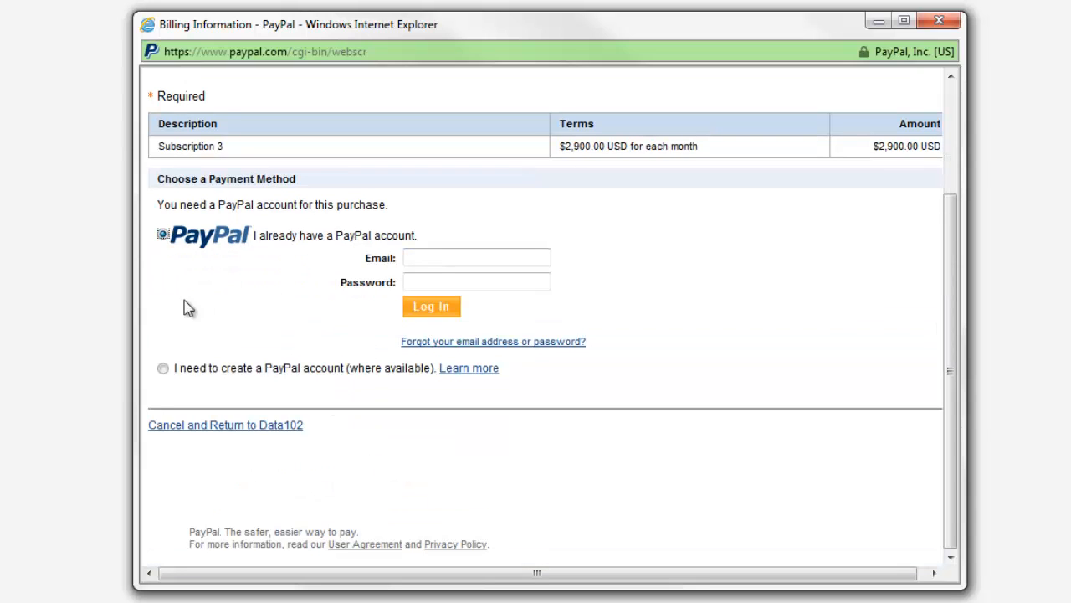
{"action": "left_click", "coordinate": [162, 369]}
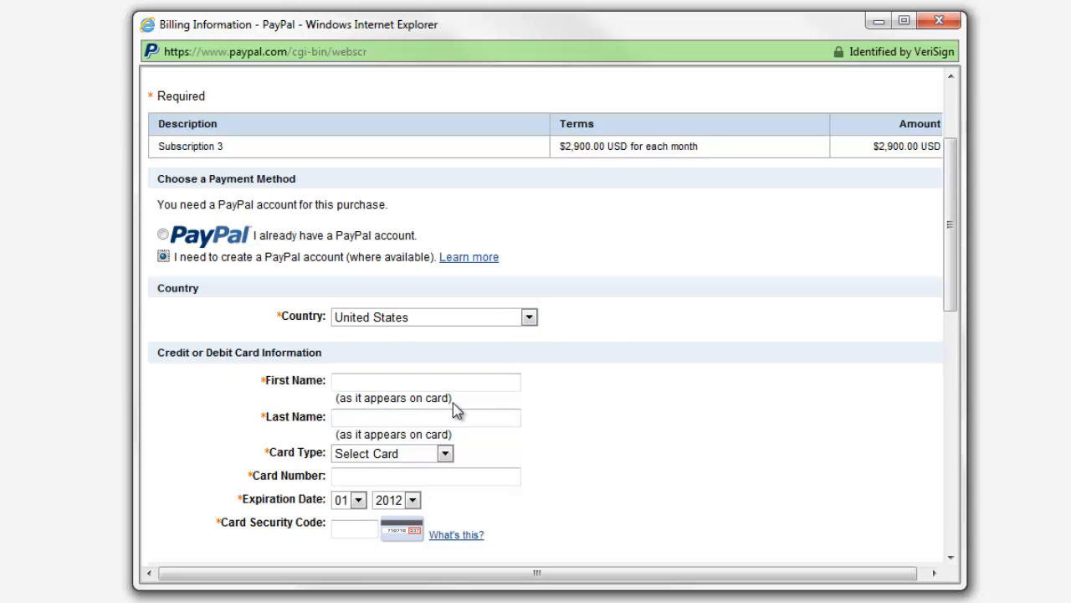
Step: Examine the card types and the remaining card, address, contact and security check fields for creating a PayPal account
{"action": "left_click", "coordinate": [445, 454]}
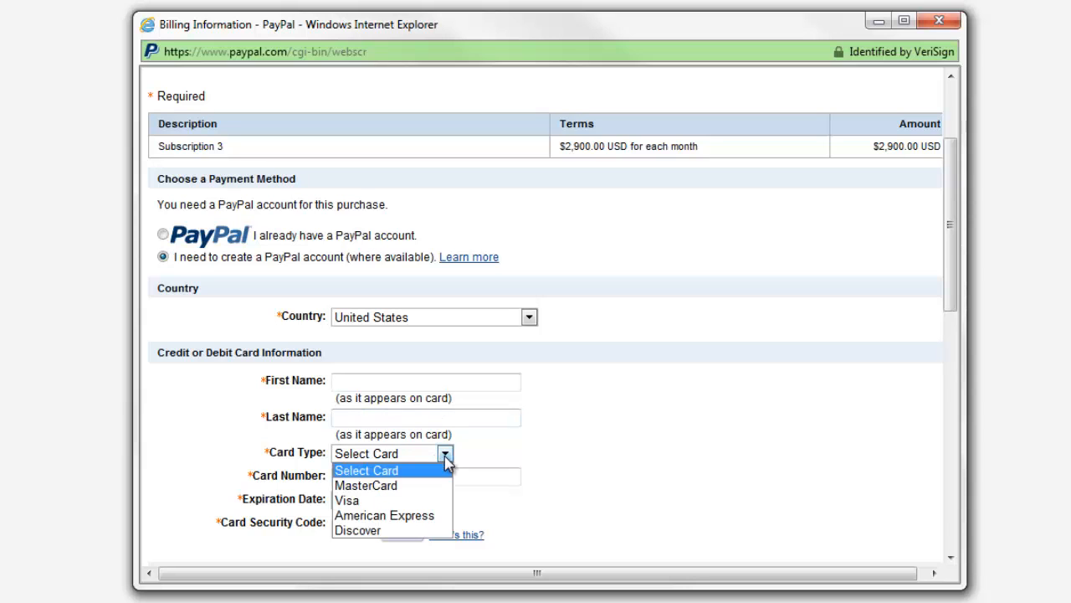
{"action": "left_click", "coordinate": [444, 456]}
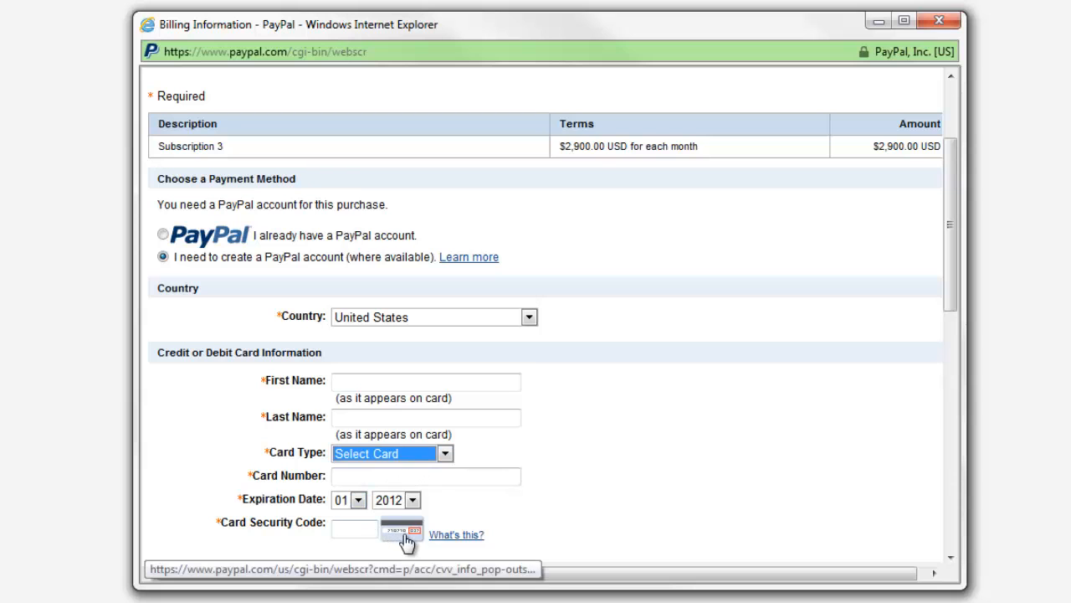
{"action": "left_click_drag", "start_coordinate": [960, 287], "coordinate": [929, 442]}
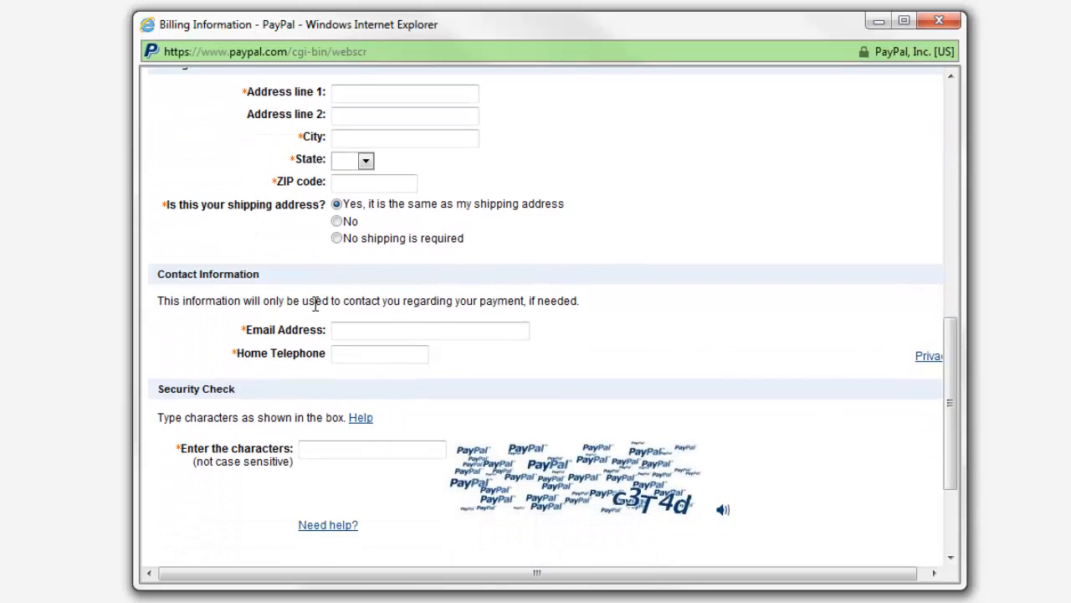
{"action": "left_click", "coordinate": [339, 449]}
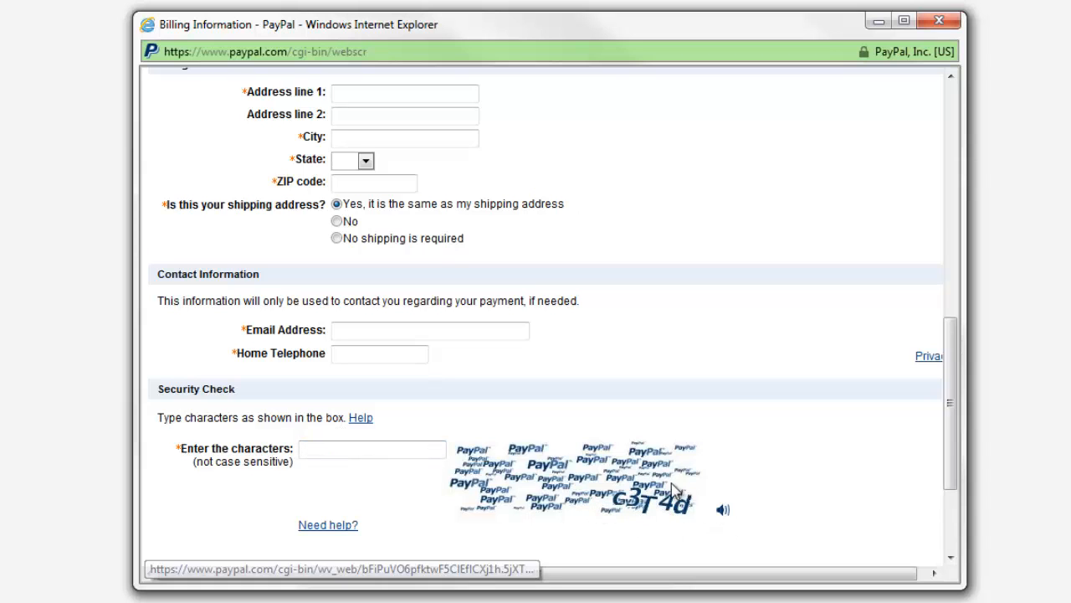
{"action": "left_click_drag", "start_coordinate": [949, 407], "coordinate": [953, 463]}
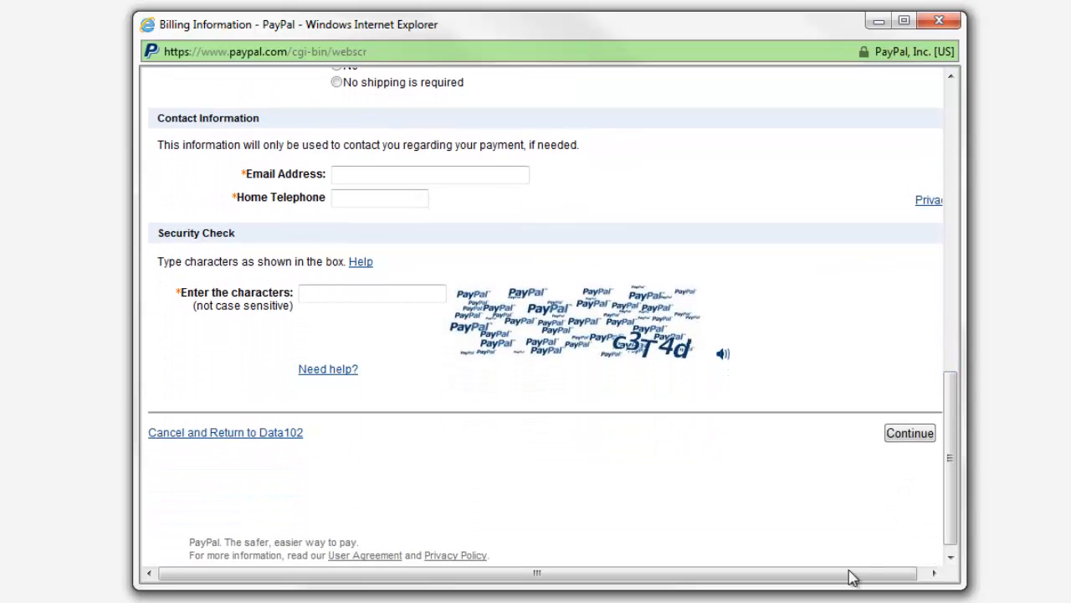
Step: Cancel the PayPal subscription signup and return to Data102
{"action": "left_click_drag", "start_coordinate": [848, 576], "coordinate": [889, 579]}
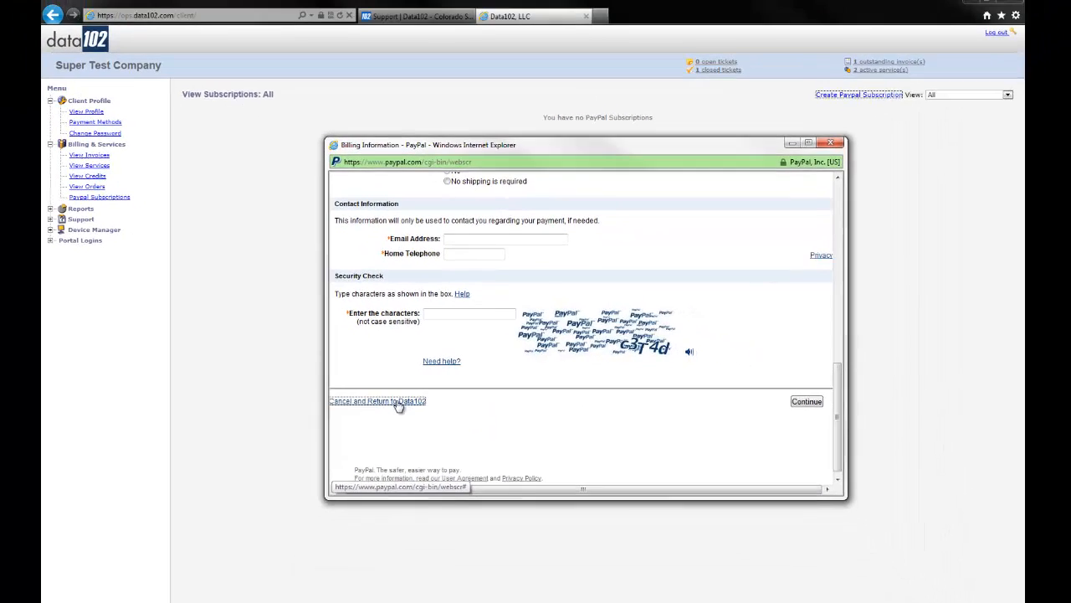
{"action": "left_click", "coordinate": [250, 435]}
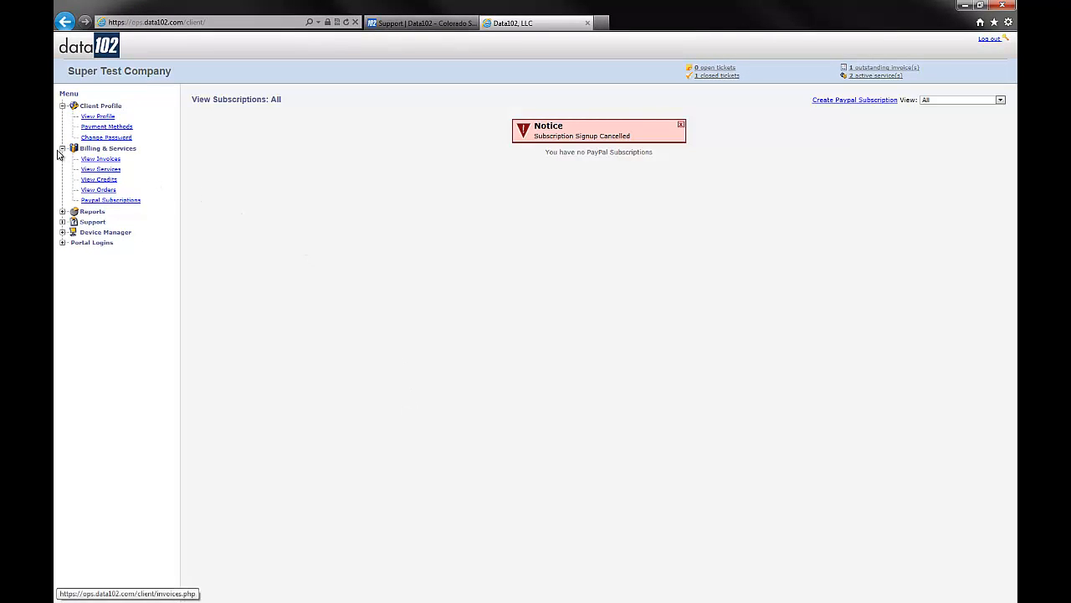
Step: Review the client's Event Log, Ledger Event Log and Mail Log reports
{"action": "left_click", "coordinate": [63, 211]}
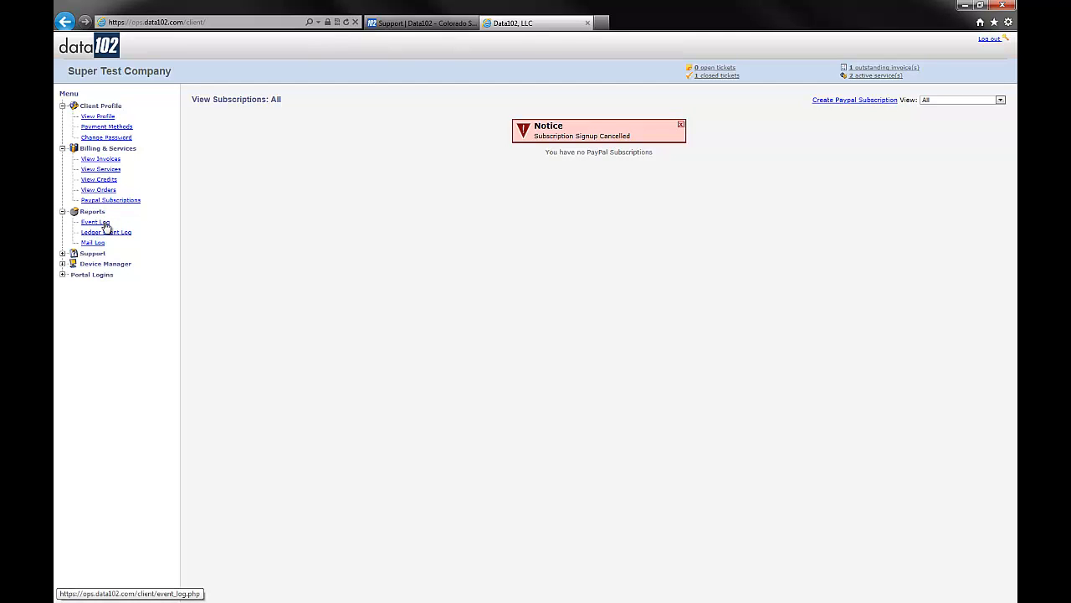
{"action": "left_click", "coordinate": [90, 224]}
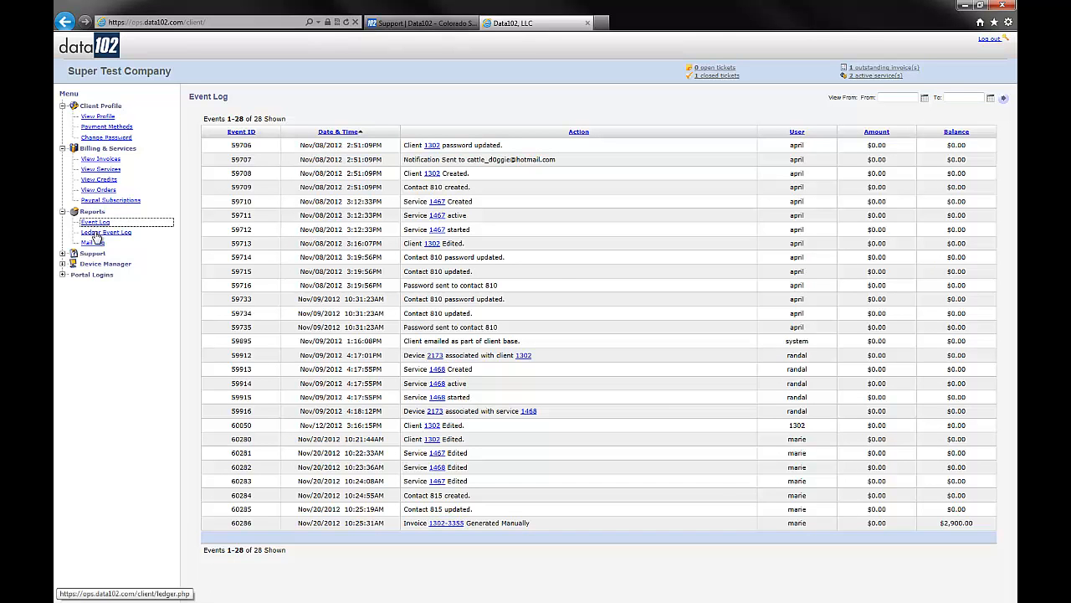
{"action": "left_click", "coordinate": [96, 236]}
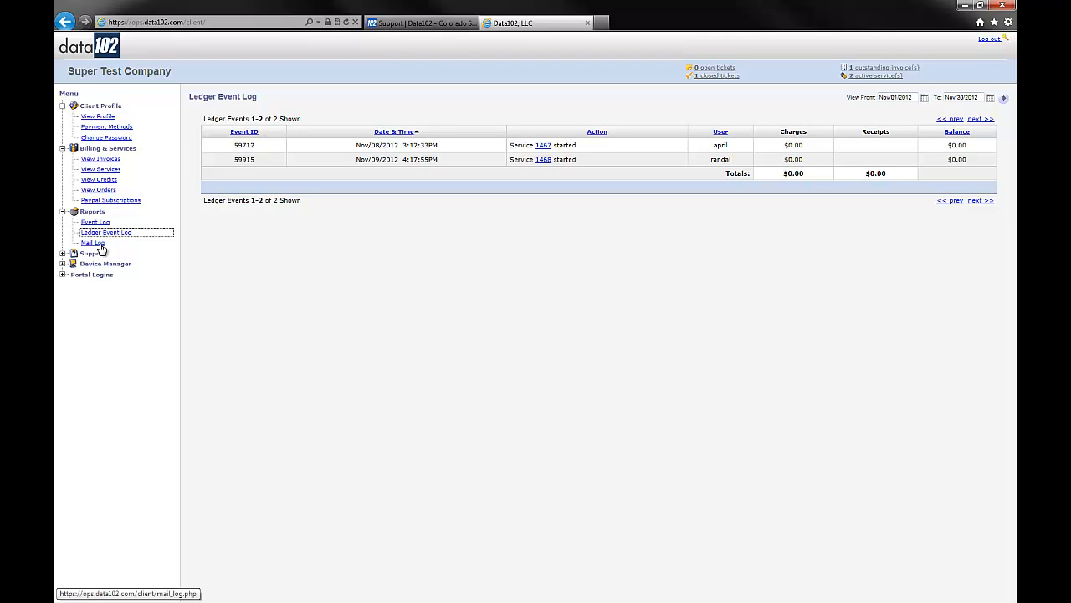
{"action": "left_click", "coordinate": [99, 245]}
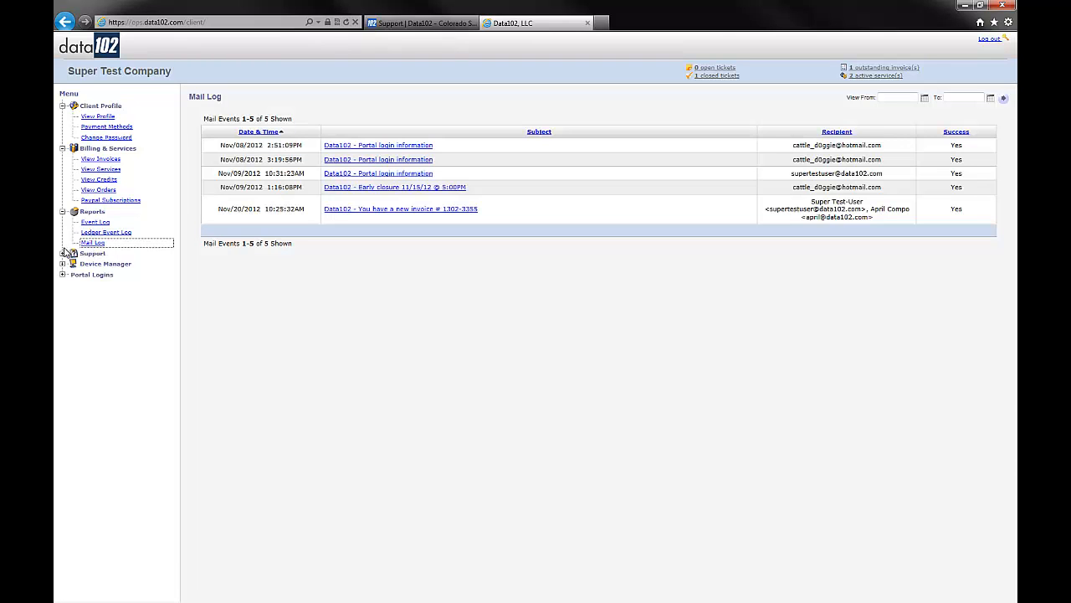
Step: View the open support tickets, then examine the new support ticket form and close it without sending
{"action": "left_click", "coordinate": [62, 253]}
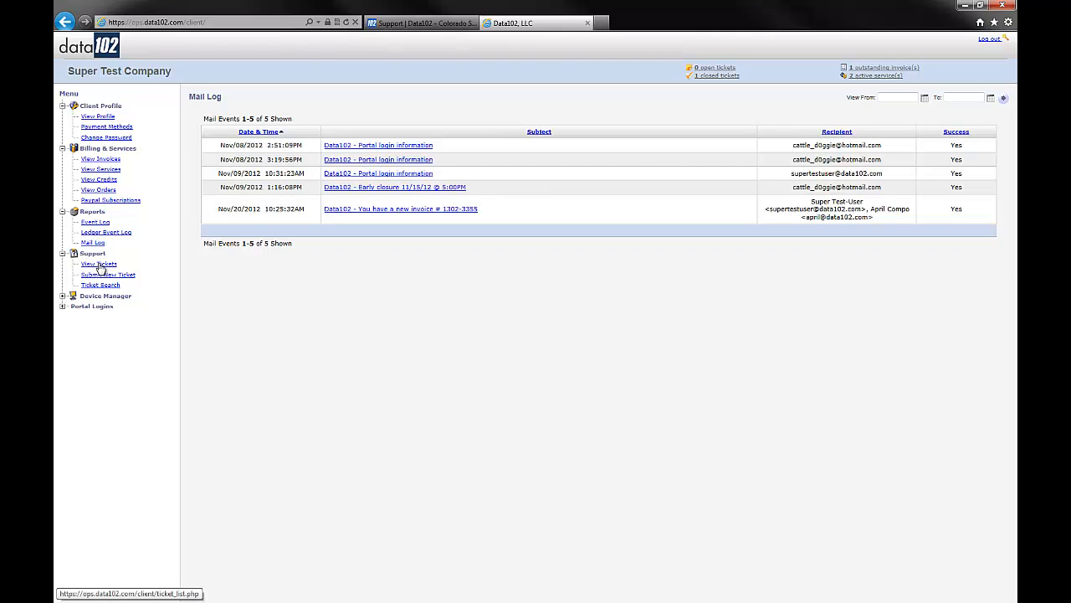
{"action": "left_click", "coordinate": [99, 264]}
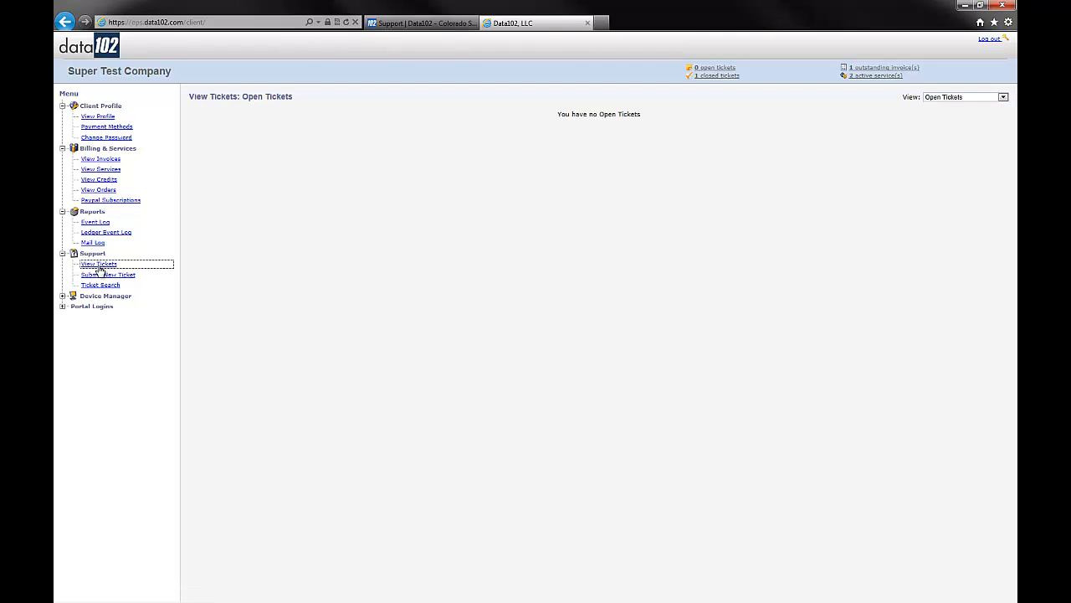
{"action": "left_click", "coordinate": [115, 276]}
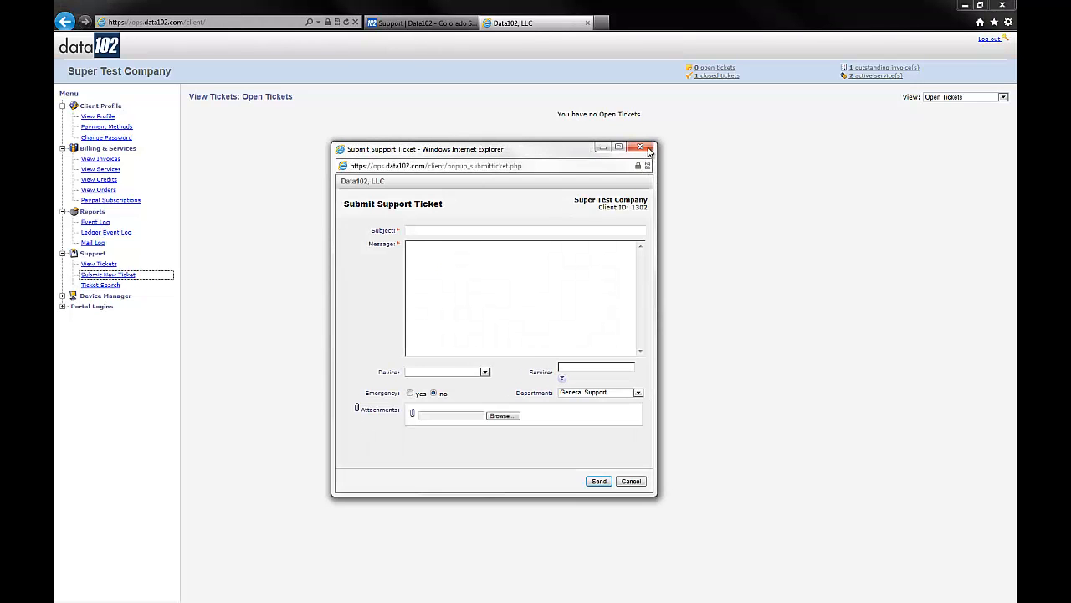
{"action": "left_click", "coordinate": [650, 150]}
Step: Search All Tickets in Any Field for "email" and open the first matching Email Spam ticket
{"action": "left_click", "coordinate": [103, 286]}
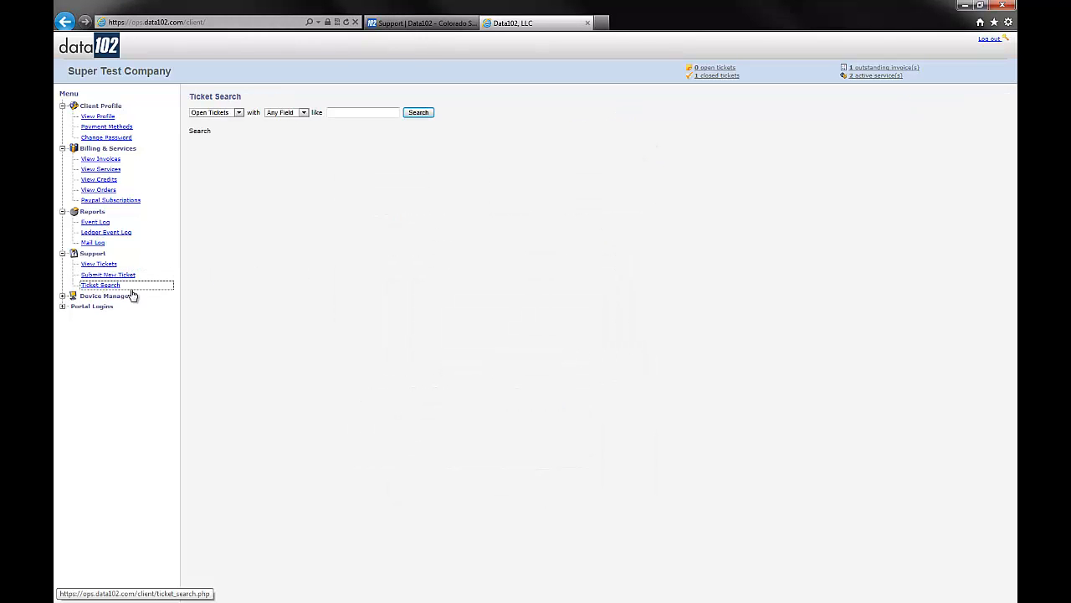
{"action": "left_click", "coordinate": [239, 112]}
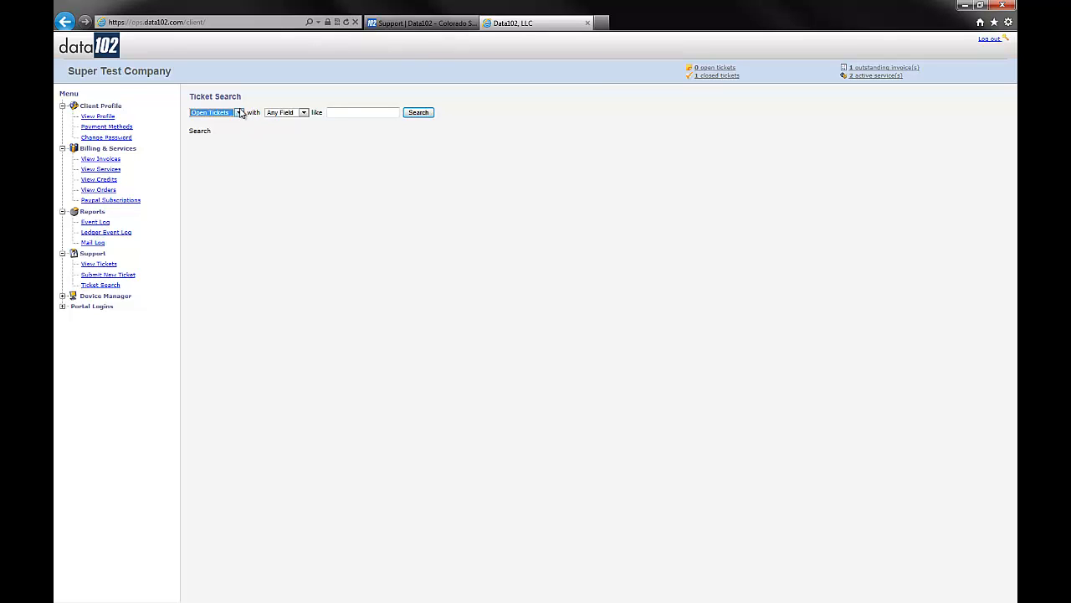
{"action": "left_click", "coordinate": [239, 115]}
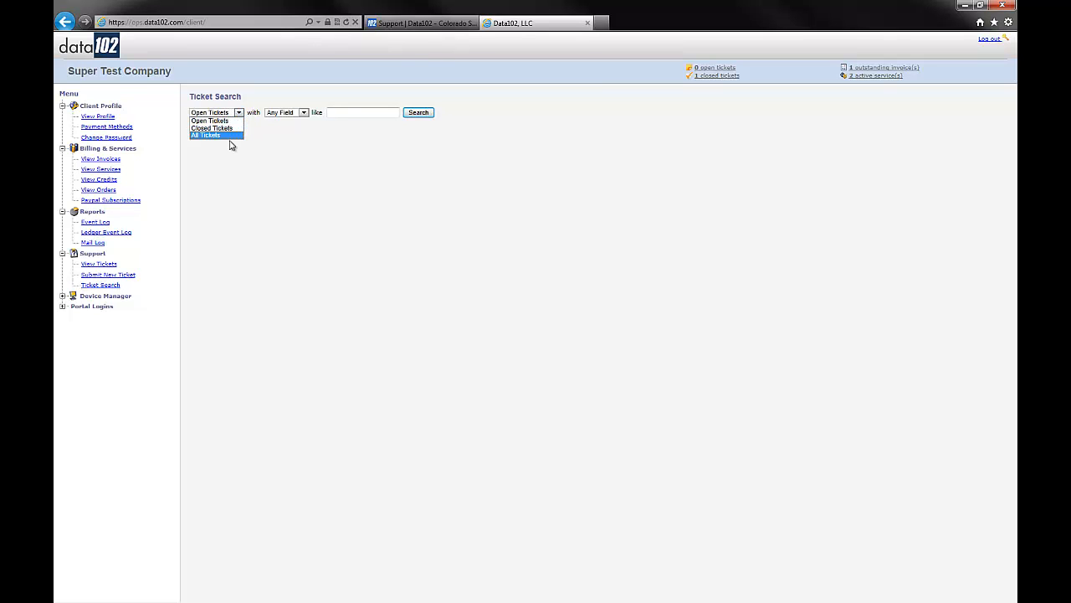
{"action": "left_click", "coordinate": [230, 136]}
{"action": "left_click", "coordinate": [304, 114]}
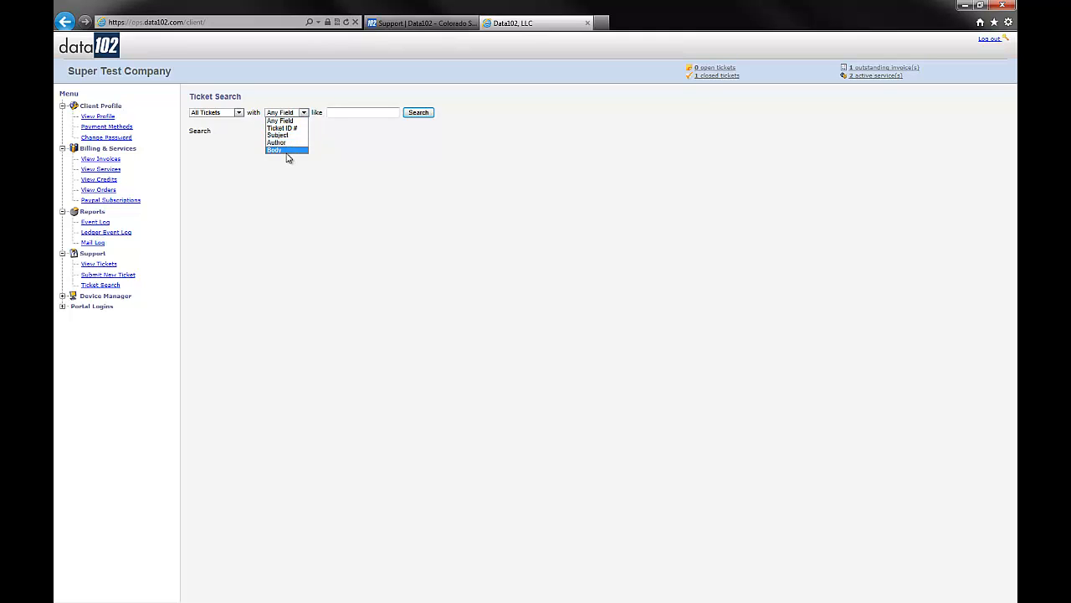
{"action": "left_click", "coordinate": [290, 121]}
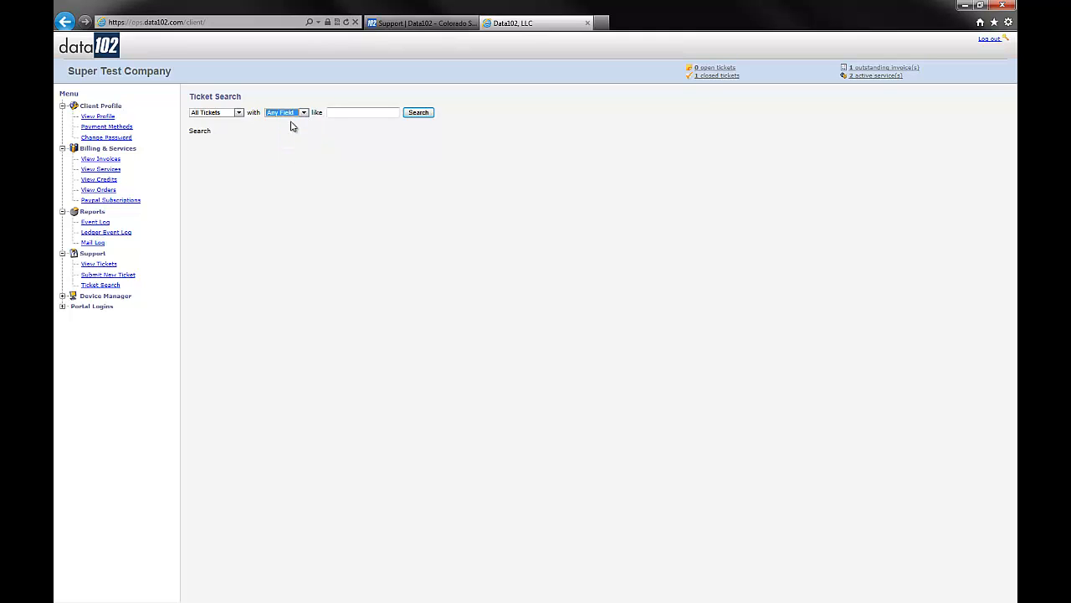
{"action": "left_click", "coordinate": [343, 114]}
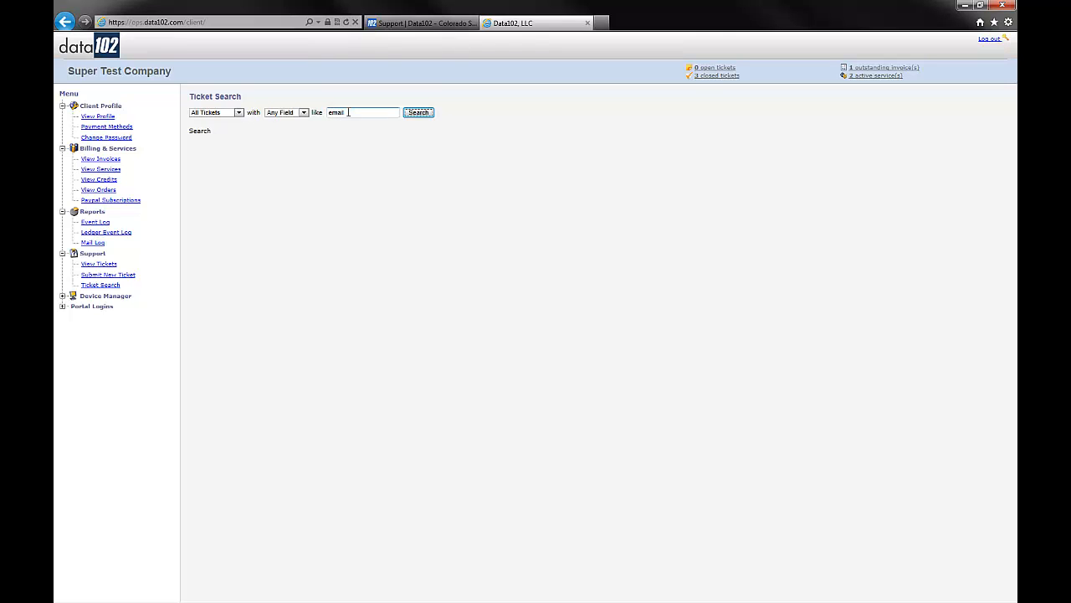
{"action": "key", "text": "Return"}
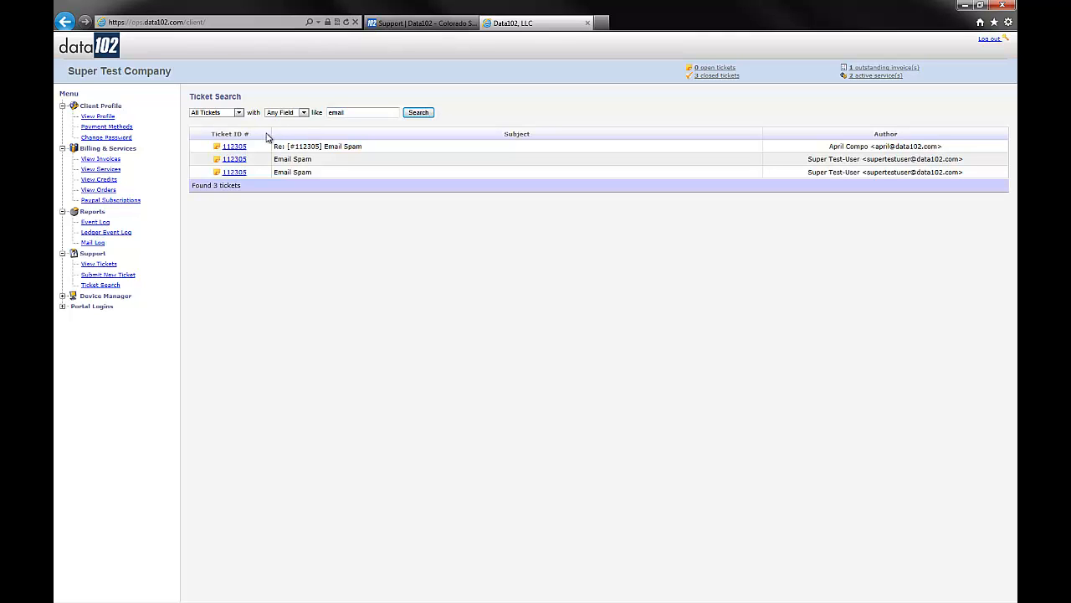
{"action": "left_click", "coordinate": [241, 147]}
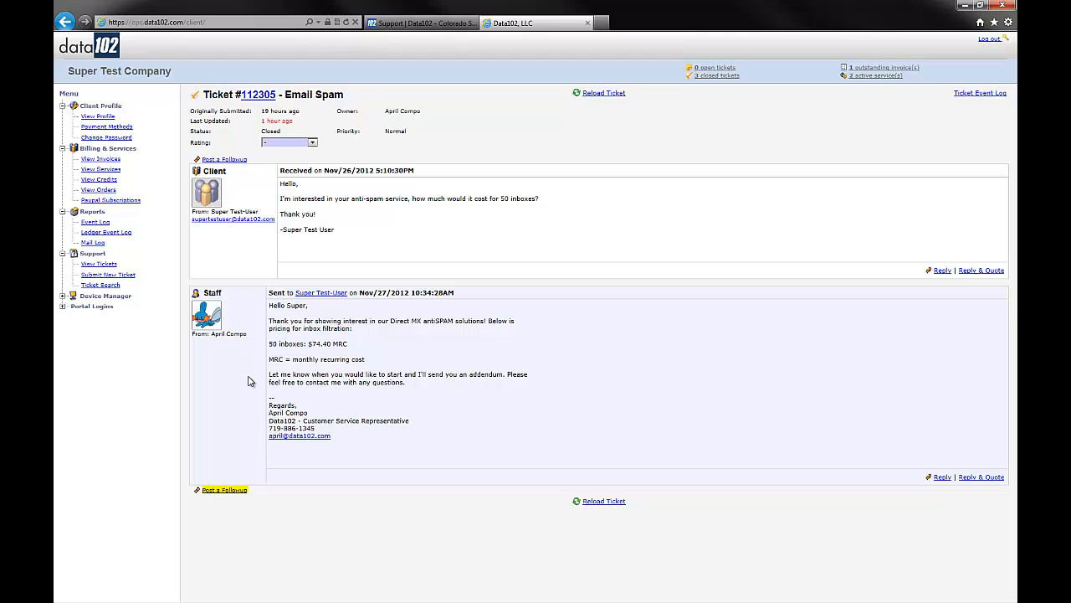
Step: View the client's devices and the IP addresses in the Default IP Group
{"action": "left_click", "coordinate": [72, 298]}
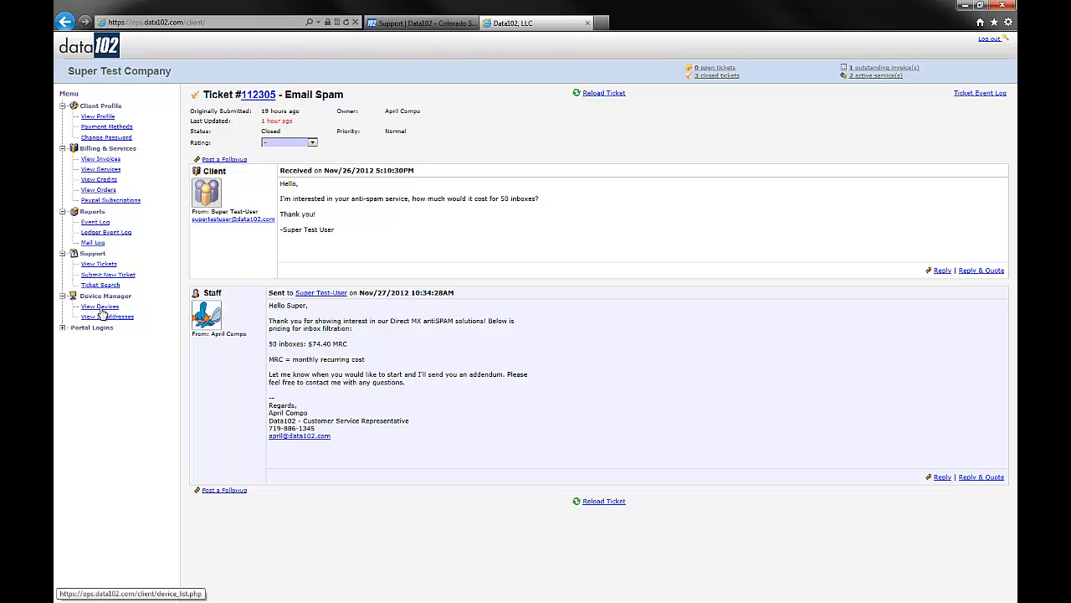
{"action": "left_click", "coordinate": [100, 309]}
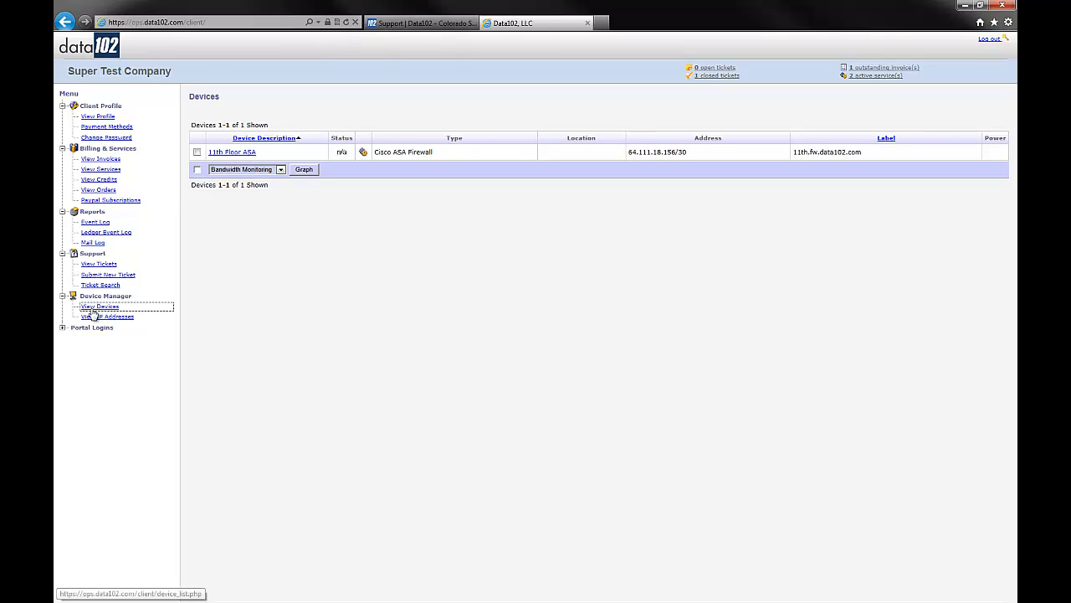
{"action": "left_click", "coordinate": [101, 317]}
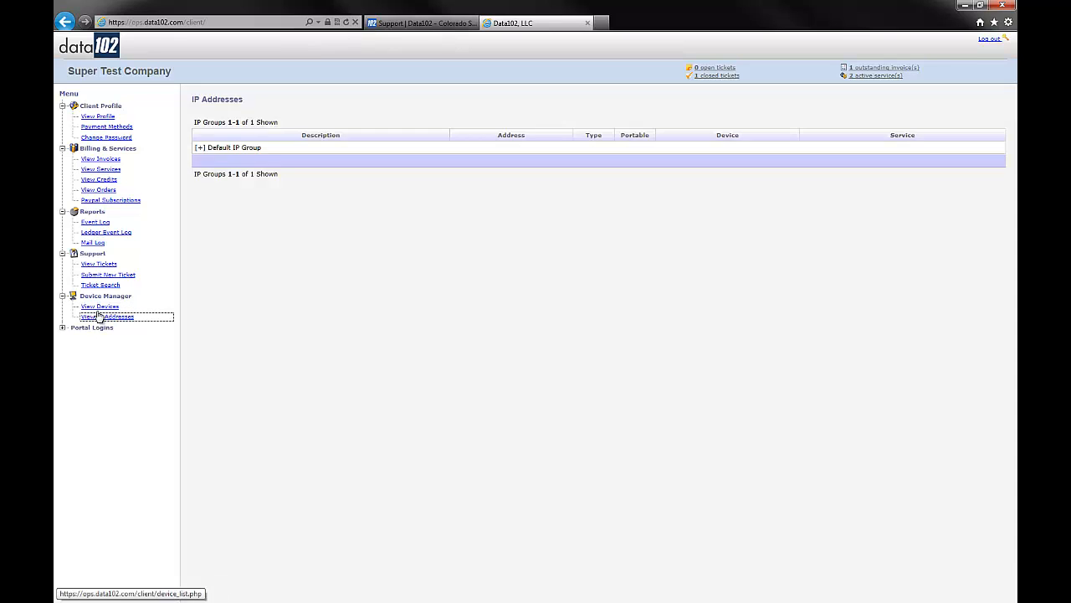
{"action": "left_click", "coordinate": [202, 148]}
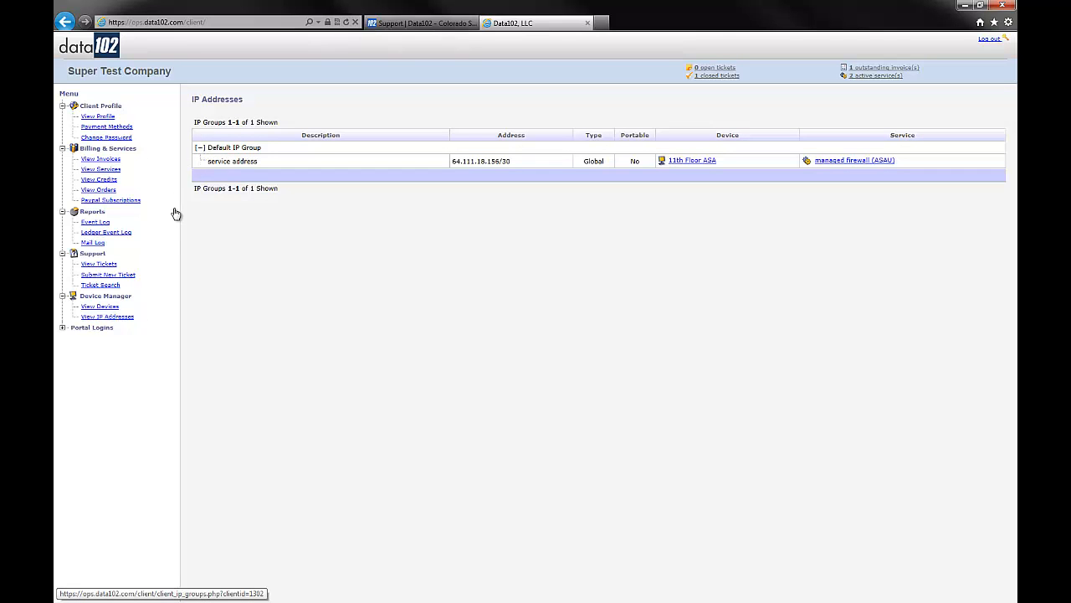
Step: Examine the available Portal Logins links and return to the portal's home page
{"action": "left_click", "coordinate": [63, 327]}
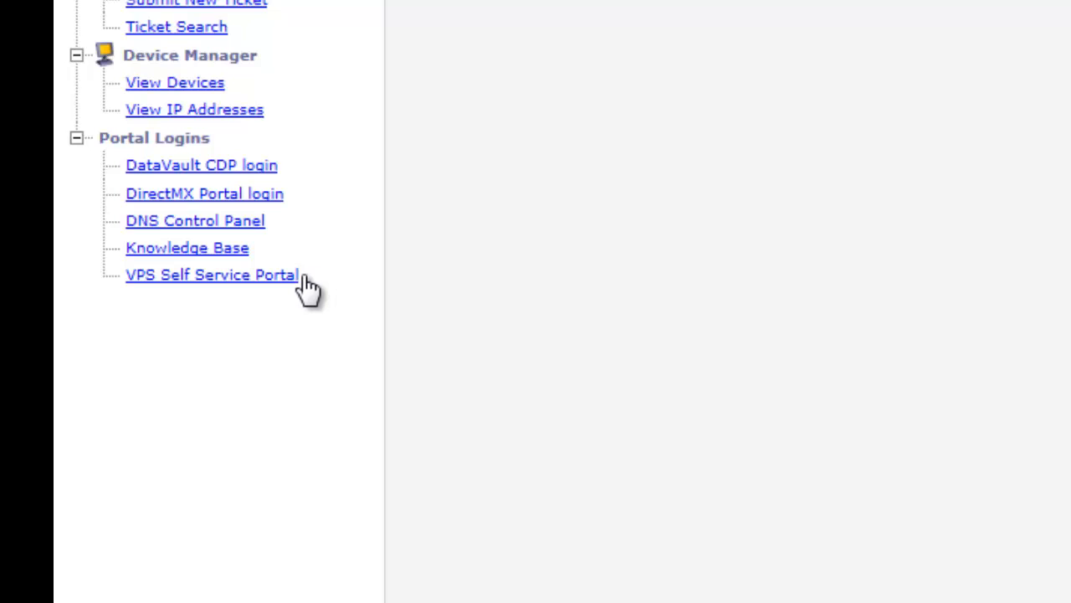
{"action": "left_click", "coordinate": [112, 47]}
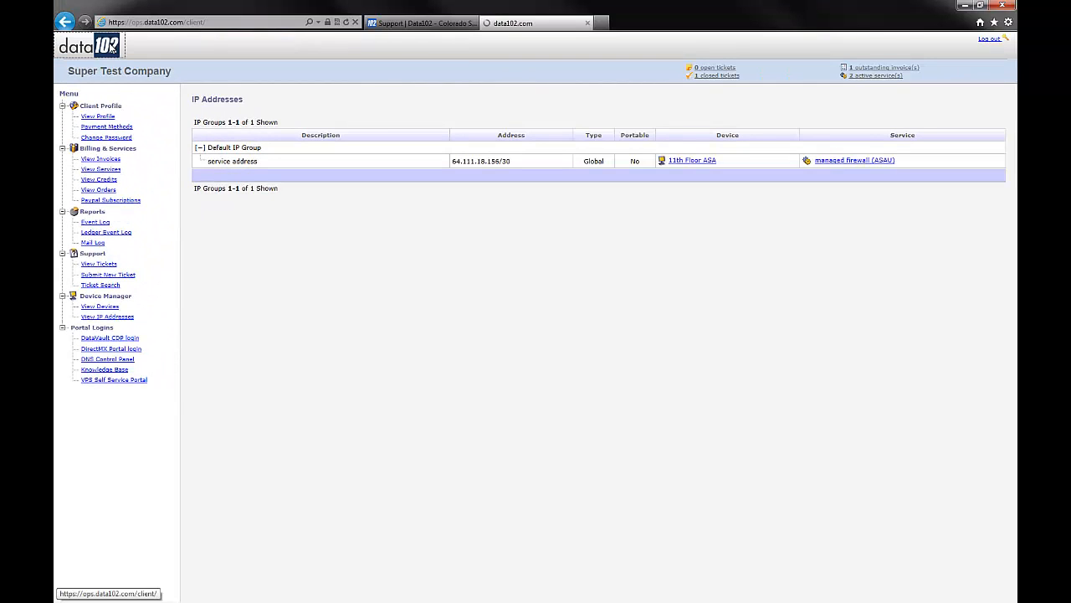